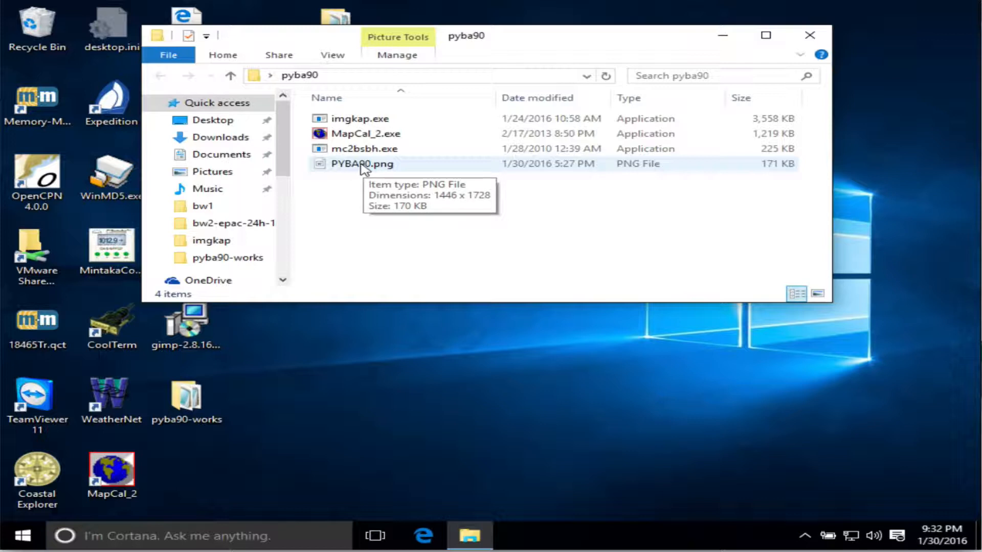
Launch MapCal_2 and open the PYBA90.png chart image.
double_click(363, 134)
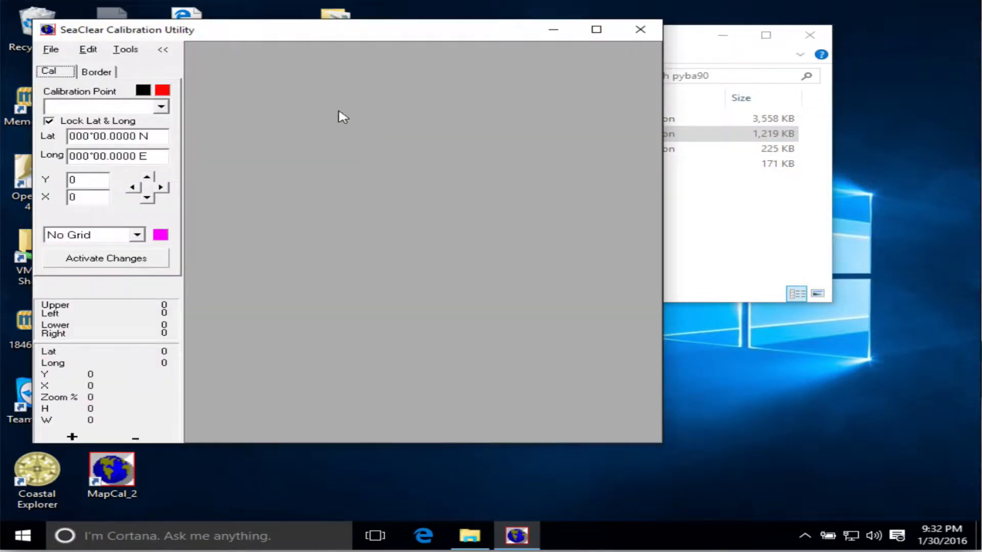
drag(313, 28, 436, 31)
click(170, 52)
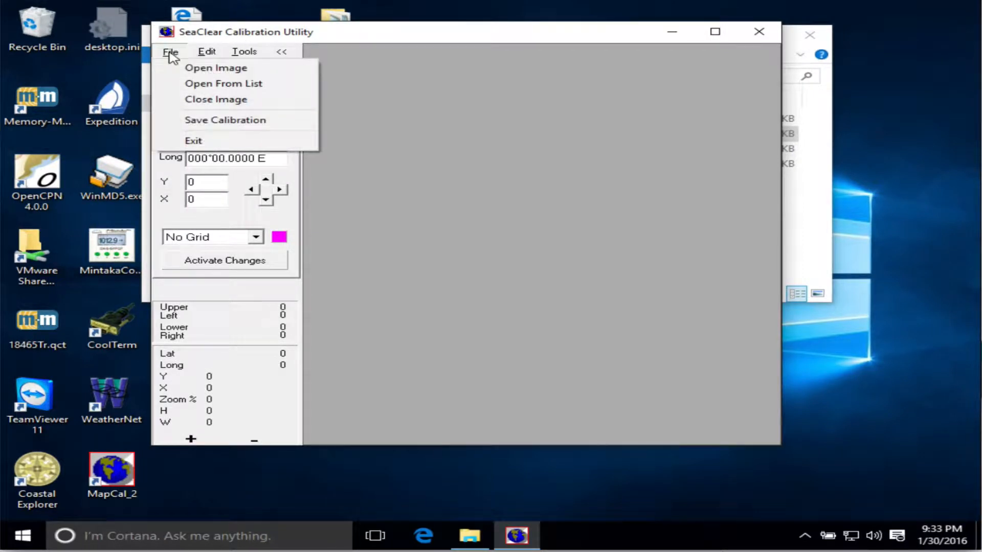
click(204, 68)
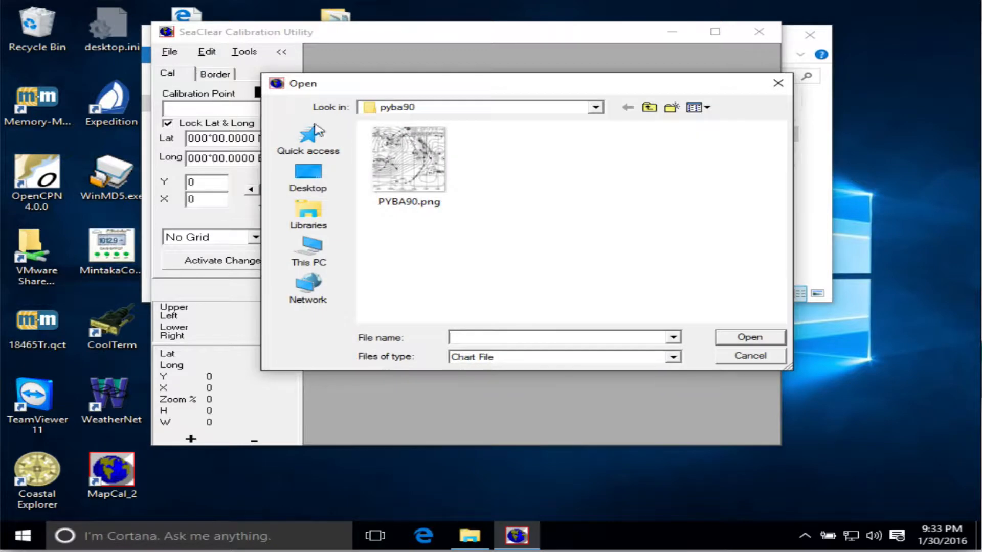
click(430, 173)
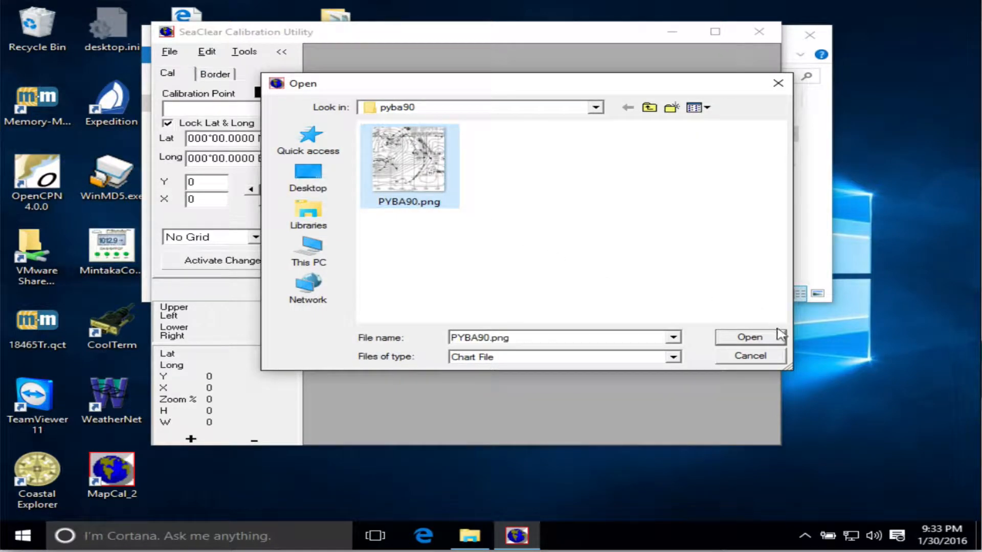
click(738, 339)
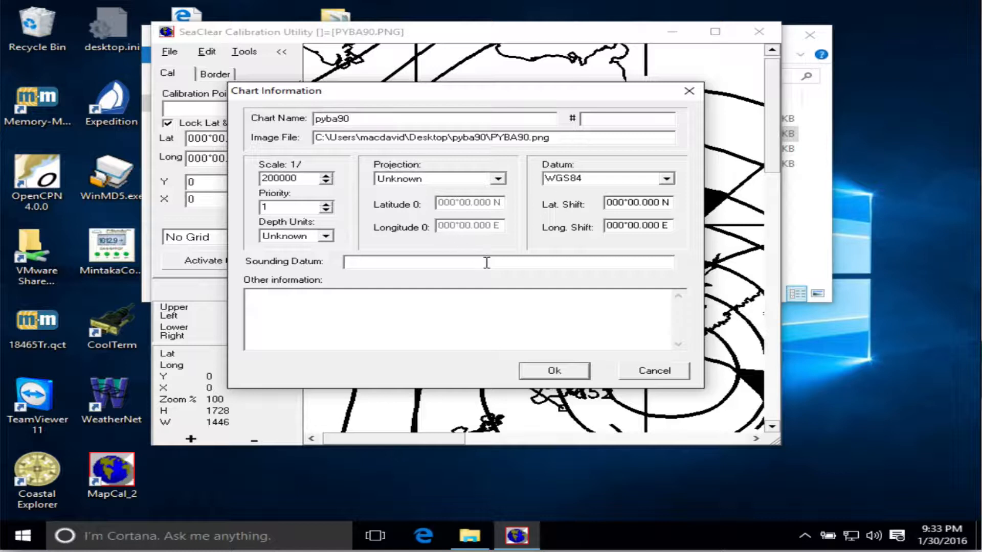
Set the chart scale to 1/50000000 and the projection to Mercator.
drag(305, 178, 236, 175)
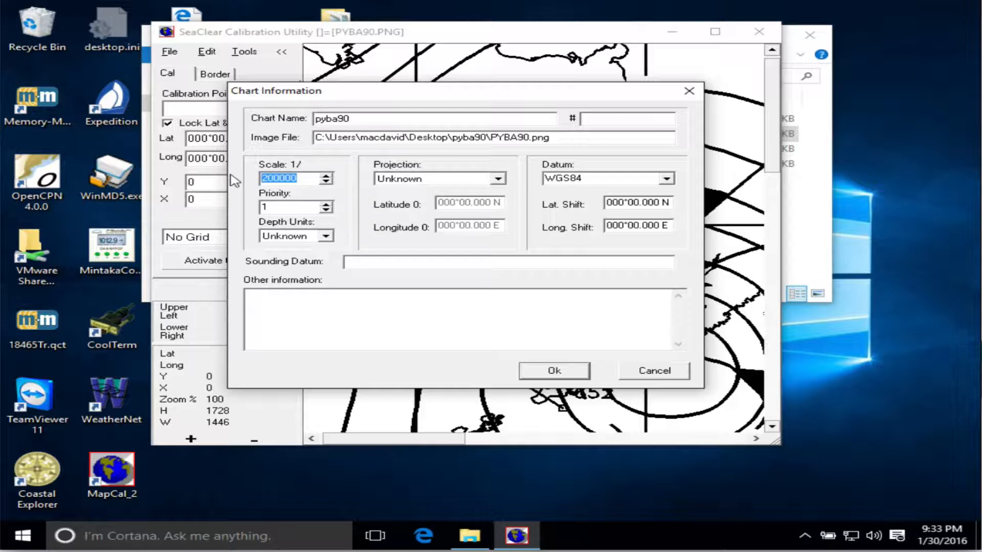
text(5)
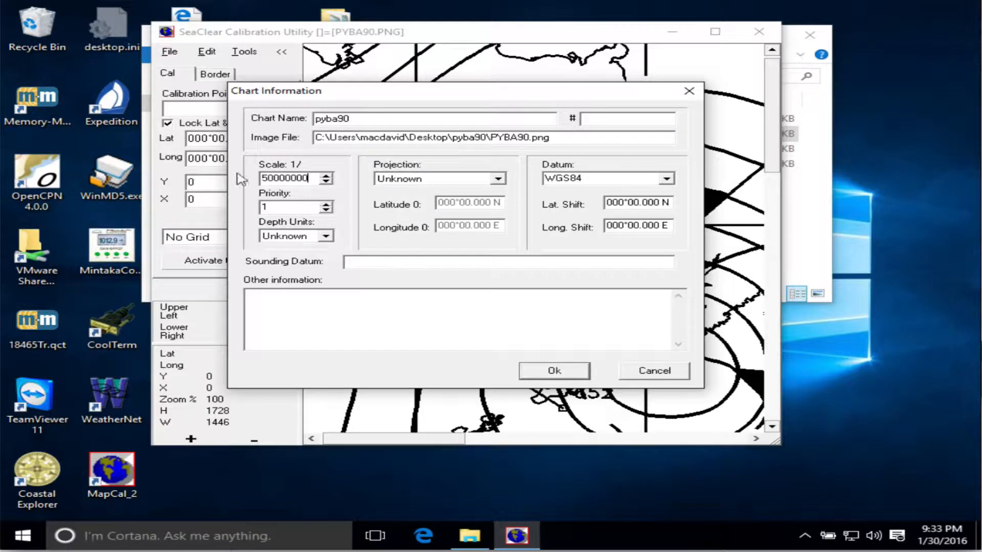
click(497, 178)
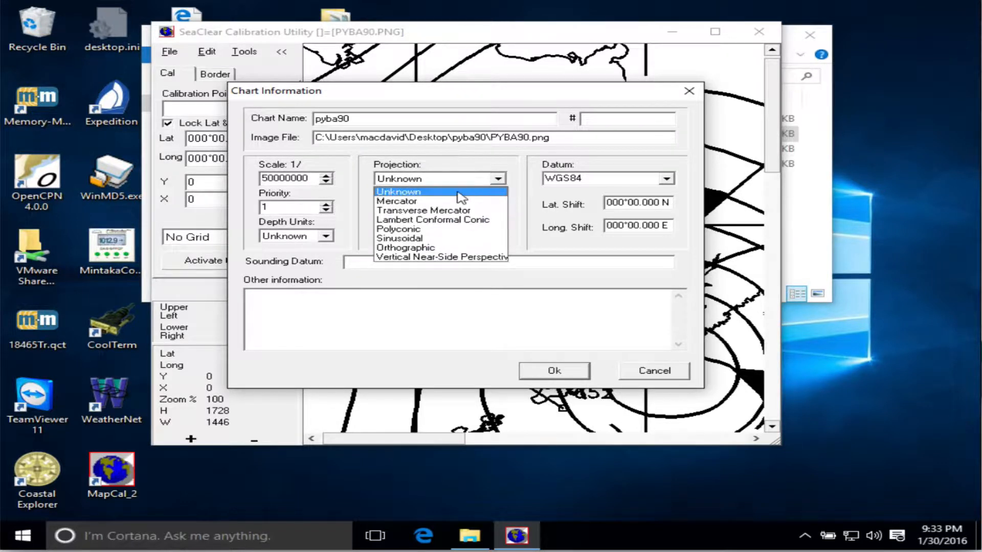
click(448, 202)
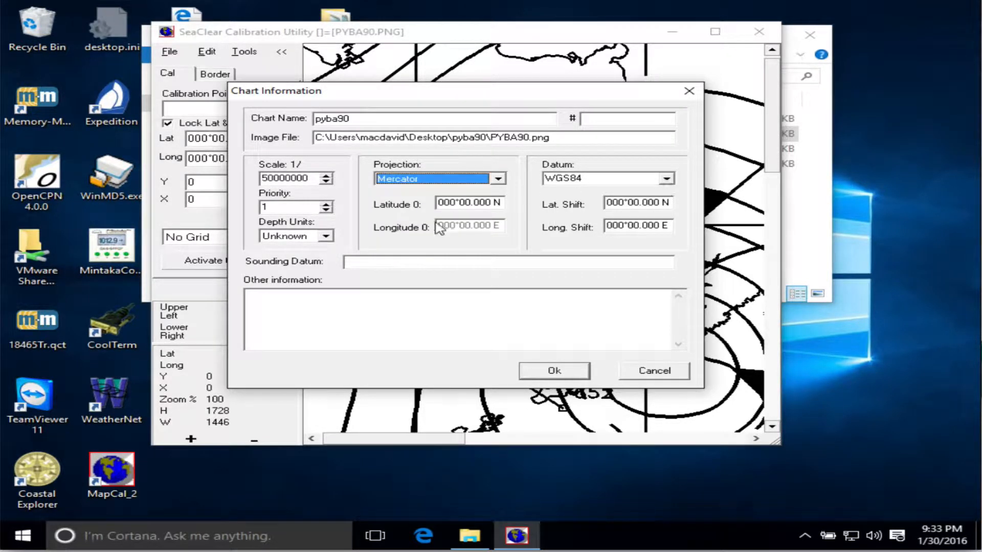
Enter no as the sounding datum and confirm the chart information.
click(422, 261)
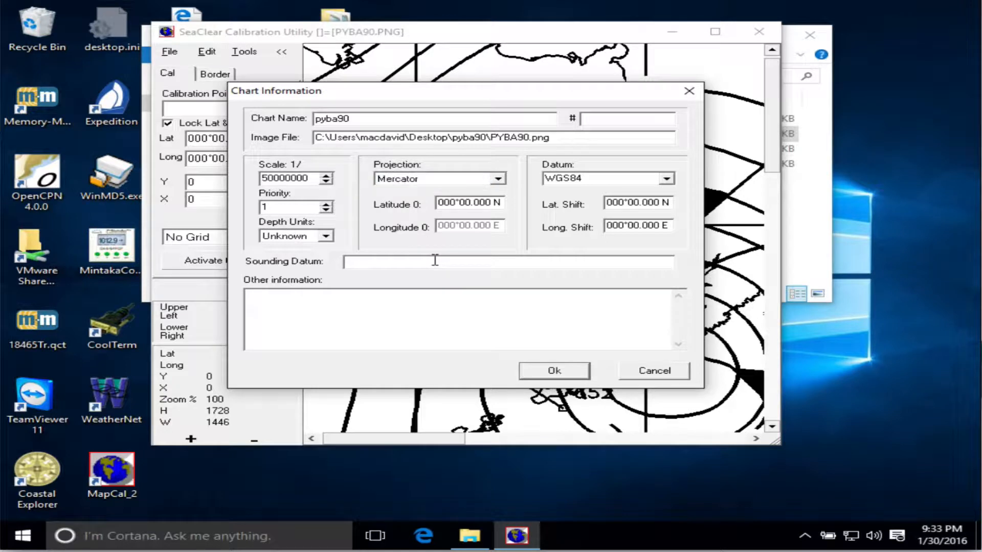
text(none)
click(557, 370)
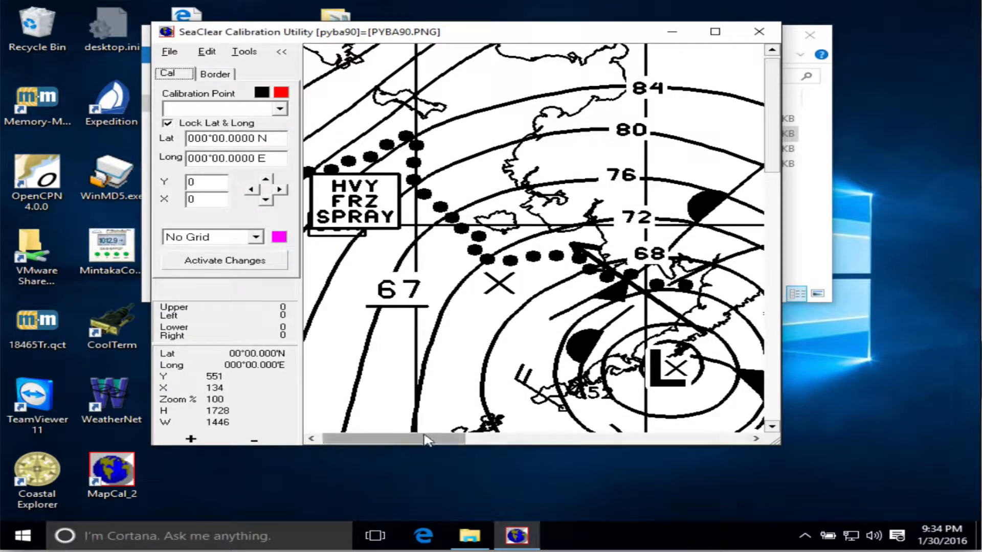
Add the first calibration point at the grid-line intersection beside the HVY FRZ SPRAY box.
drag(425, 440, 465, 357)
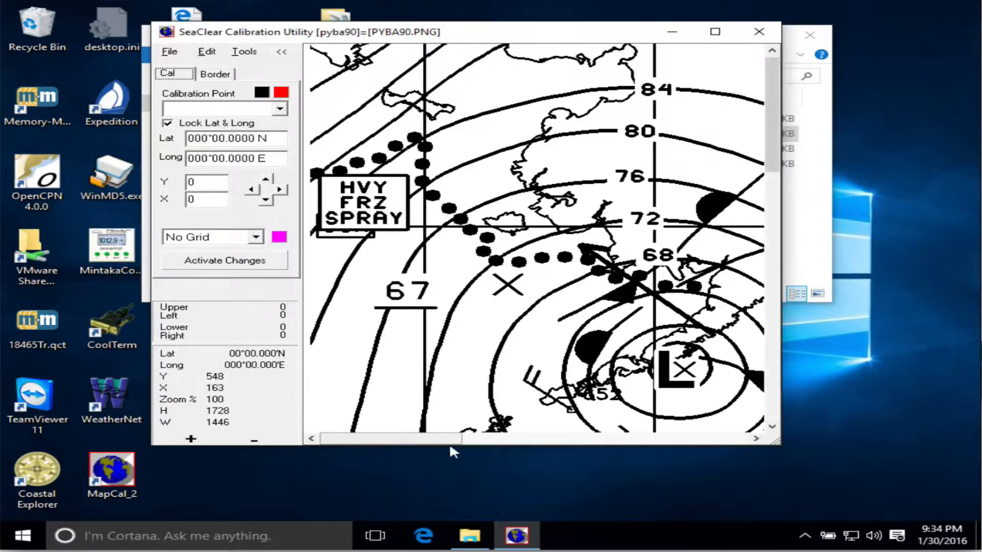
drag(448, 439, 102, 398)
drag(773, 141, 725, 32)
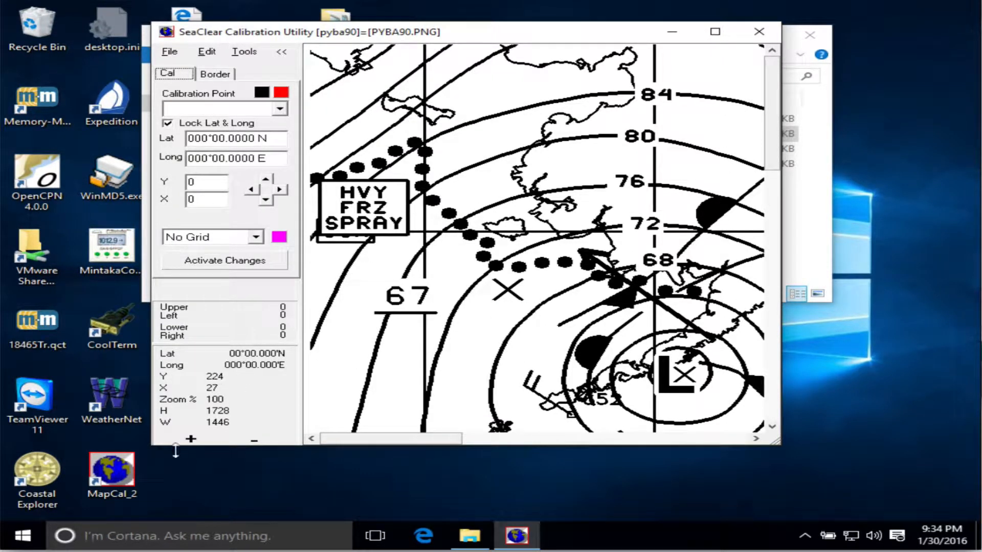
click(190, 439)
click(191, 439)
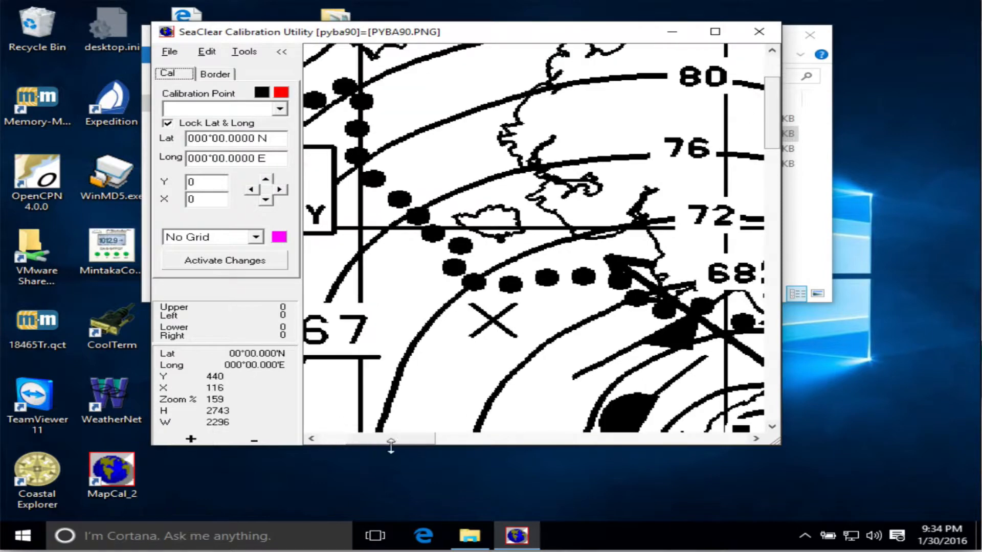
drag(391, 441, 368, 412)
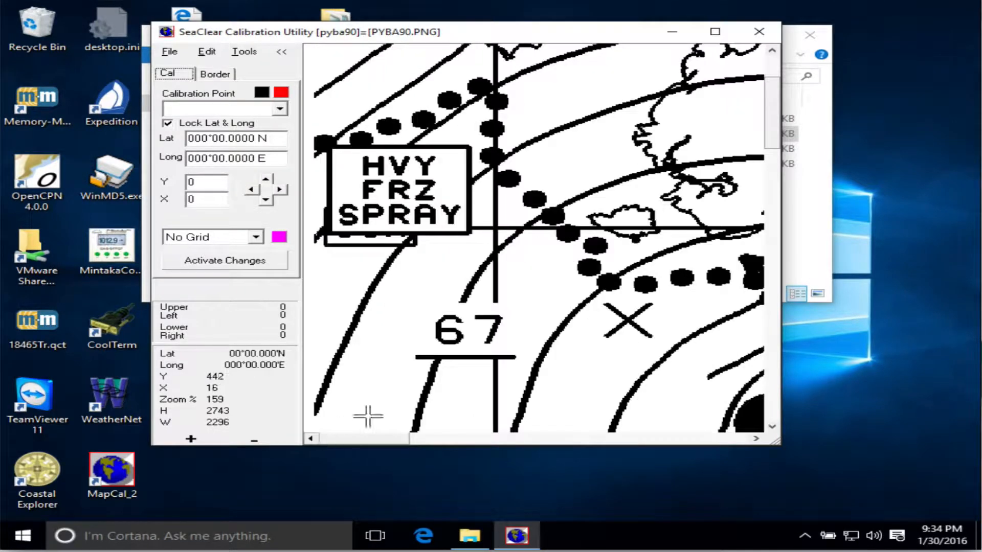
right_click(495, 227)
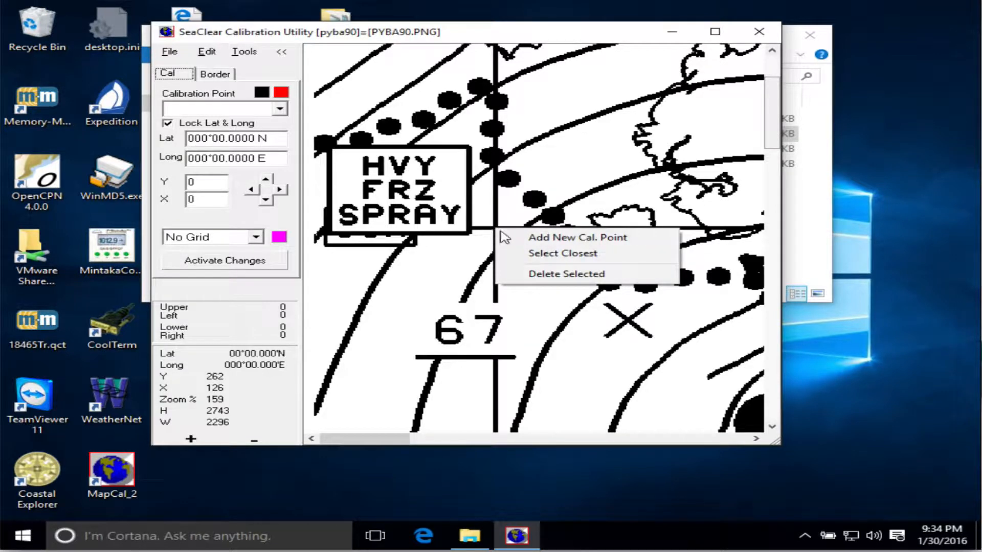
click(534, 237)
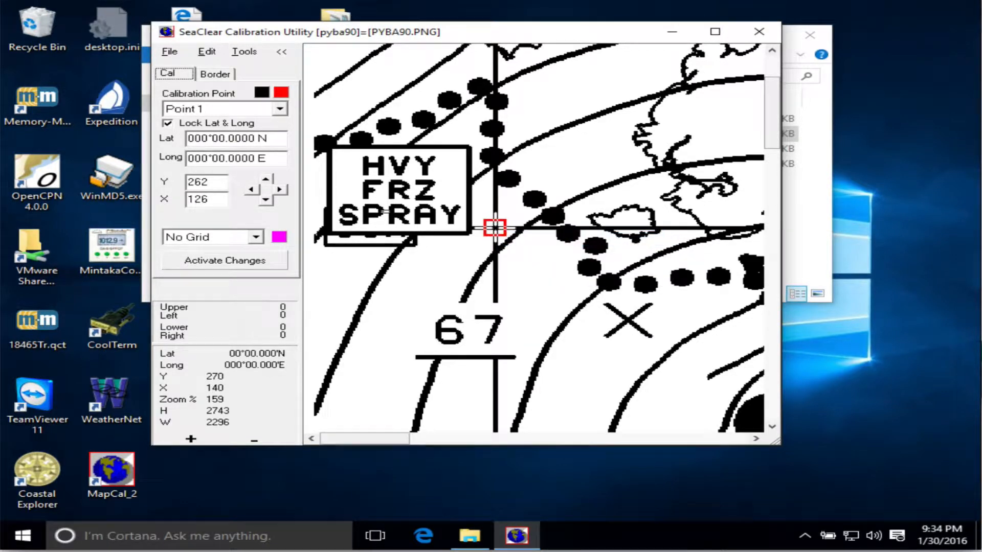
Set point 1 to latitude 060°00.0000 N and longitude 170°00.0000 W, and activate the changes.
click(198, 139)
text(6)
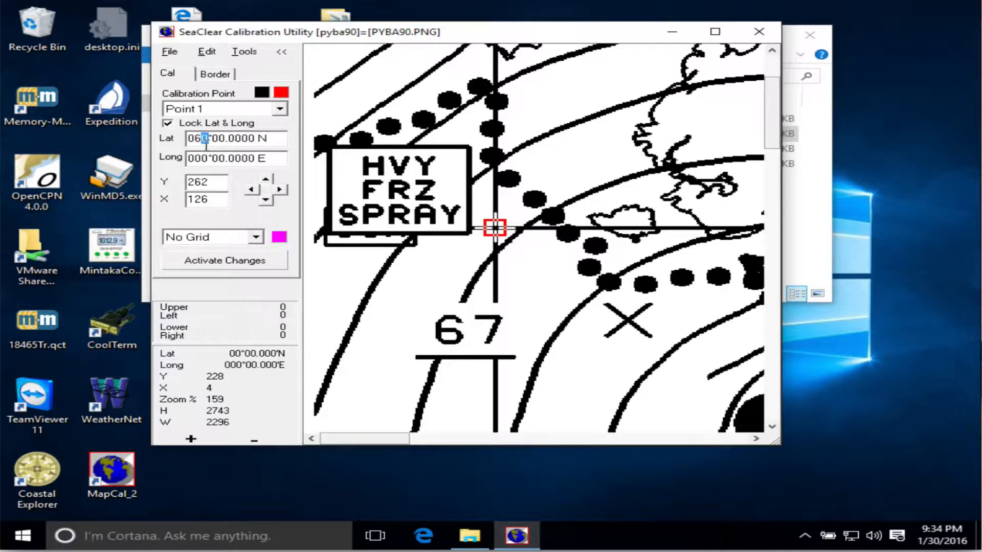
click(196, 156)
drag(199, 154, 198, 155)
text(13)
text(0)
text(000000)
text(w)
click(248, 263)
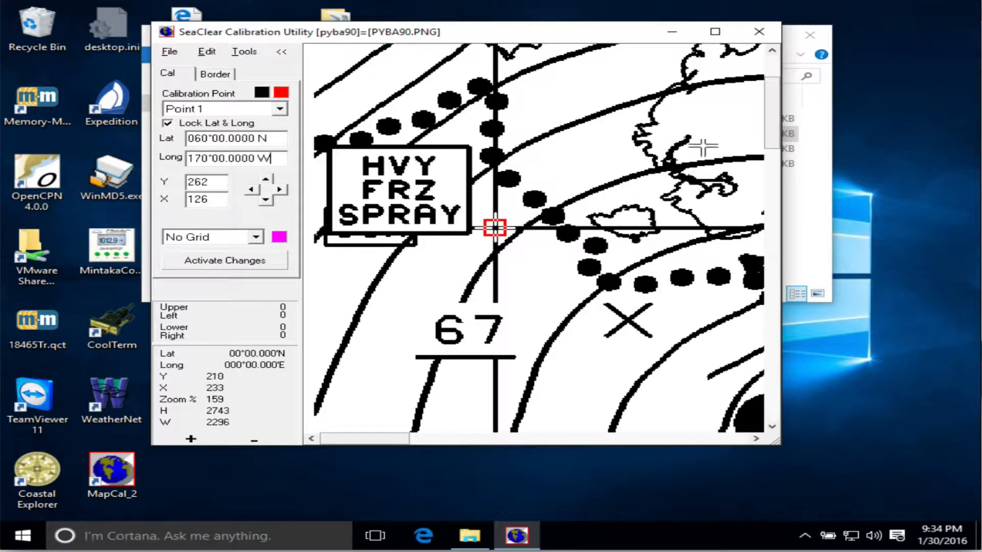
Add a second calibration point at the intersection of the 20N and 170W grid lines.
drag(770, 133, 757, 423)
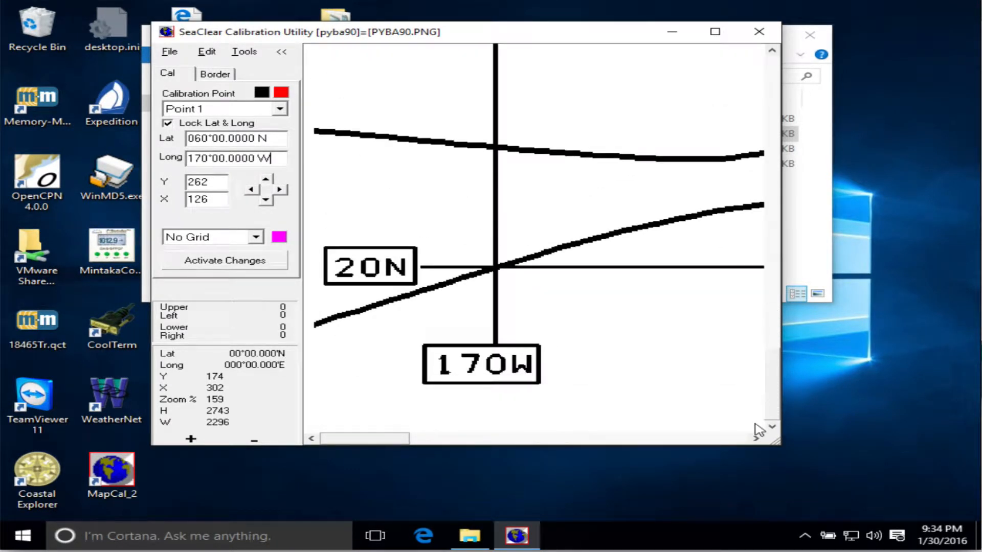
right_click(495, 267)
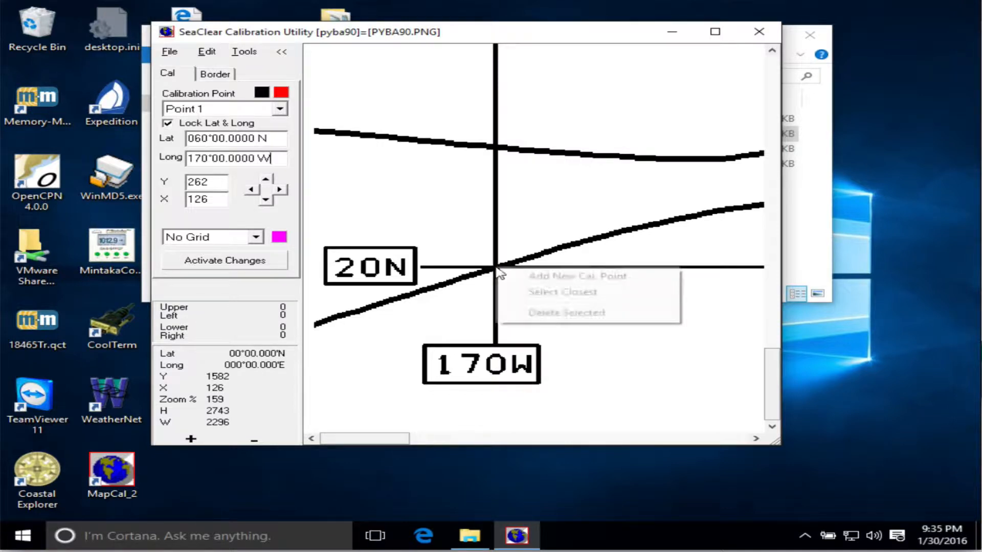
click(550, 280)
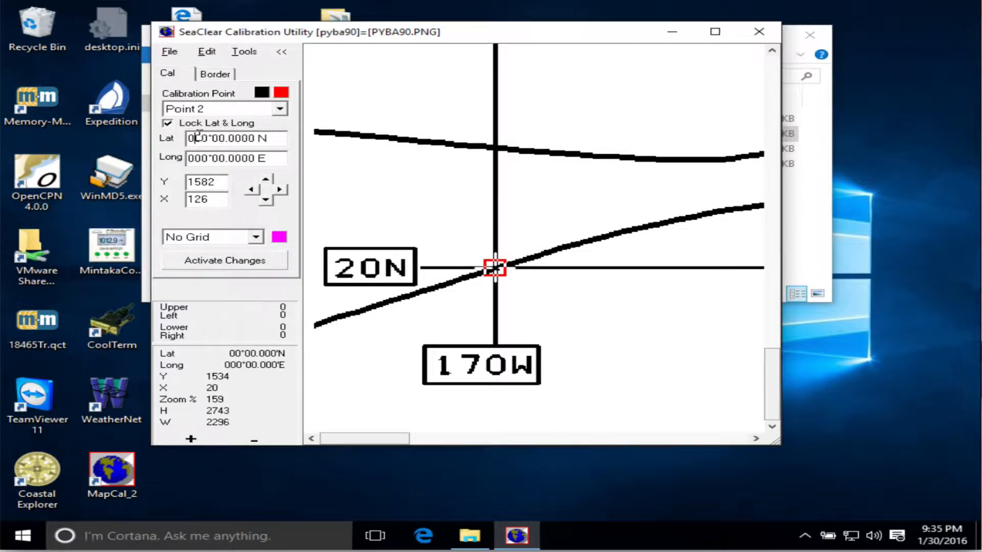
Set point 2 to latitude 020°00.0000 N and longitude 170°00.0000 W, and activate the changes.
key(shift+Right)
text(2)
click(201, 158)
key(shift+Home)
text(17)
key(Right)
key(Right)
key(shift+Right)
key(Right)
key(Right)
key(Right)
key(Right)
key(Right)
key(Right)
text(W)
click(244, 263)
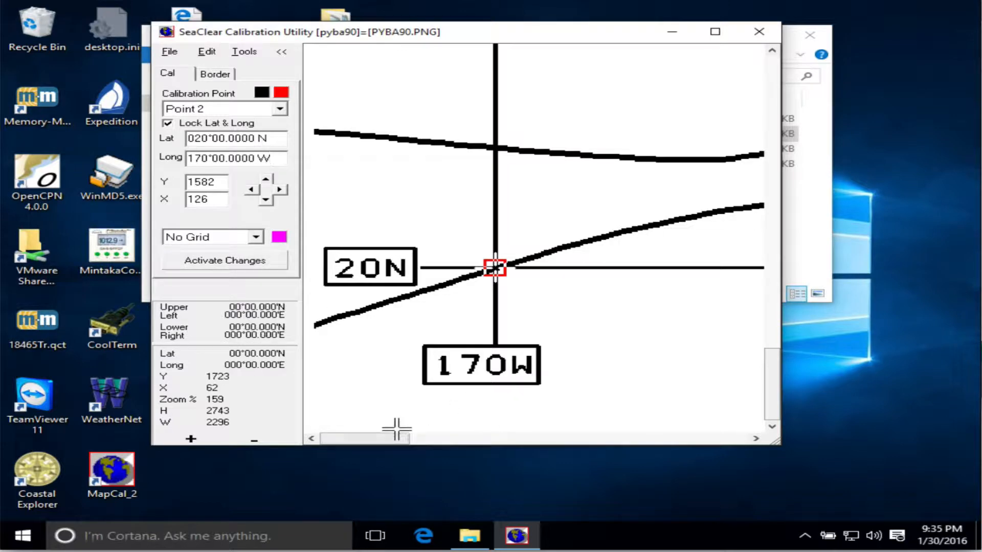
Add a third calibration point at the intersection of the 20N and 120W grid lines.
drag(394, 439, 772, 435)
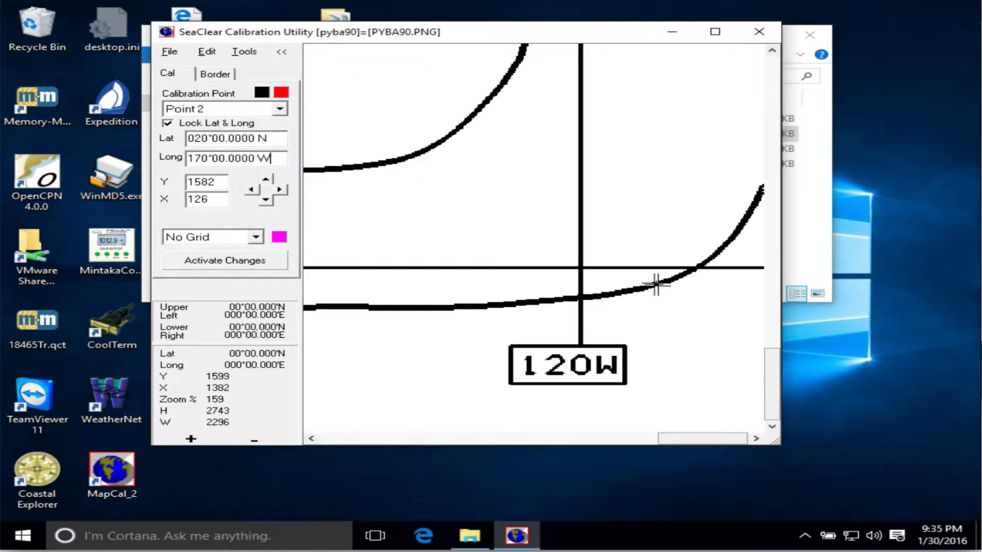
right_click(580, 267)
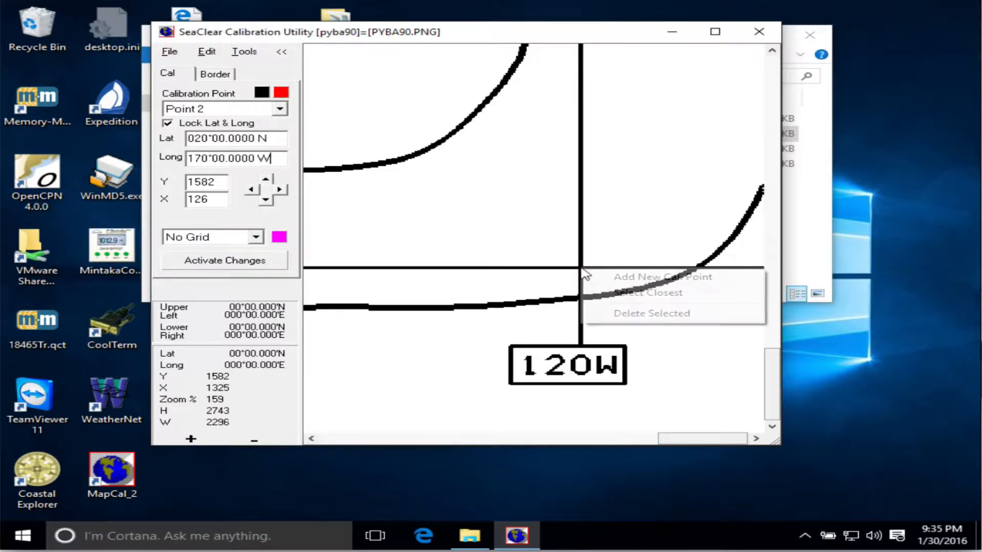
click(640, 279)
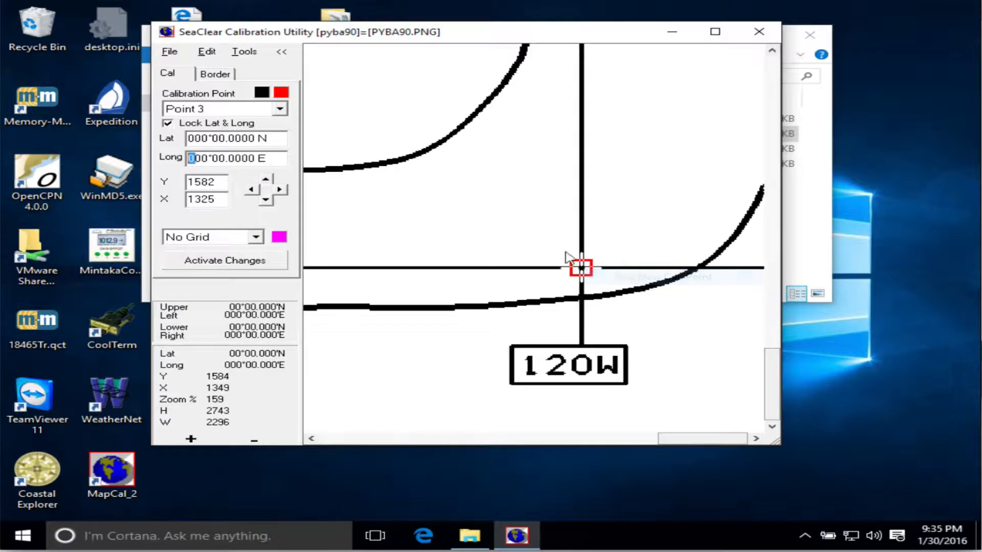
Set point 3 to latitude 020°00.0000 N and longitude 170°00.0000 W, and activate the changes.
click(199, 138)
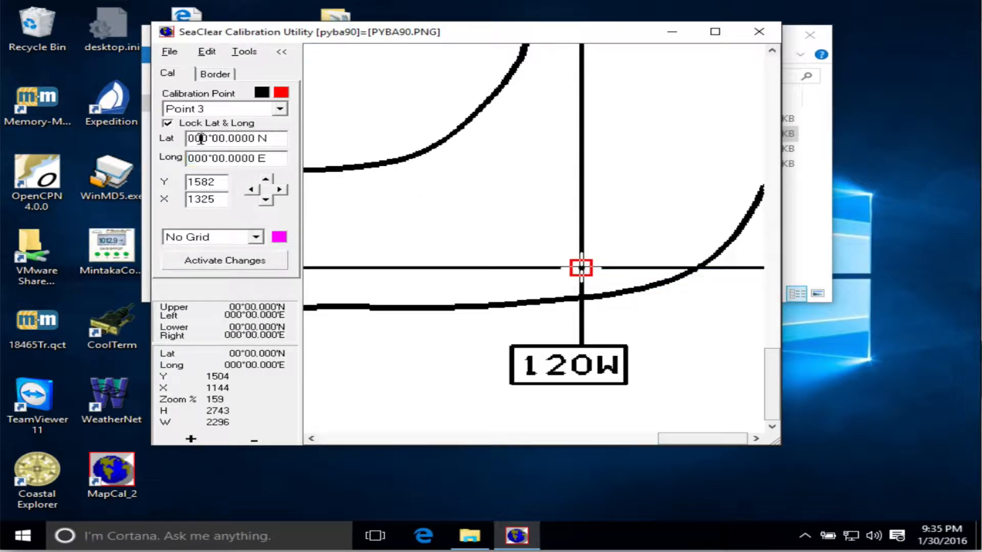
text(2)
drag(202, 159, 175, 161)
text(170)
click(248, 260)
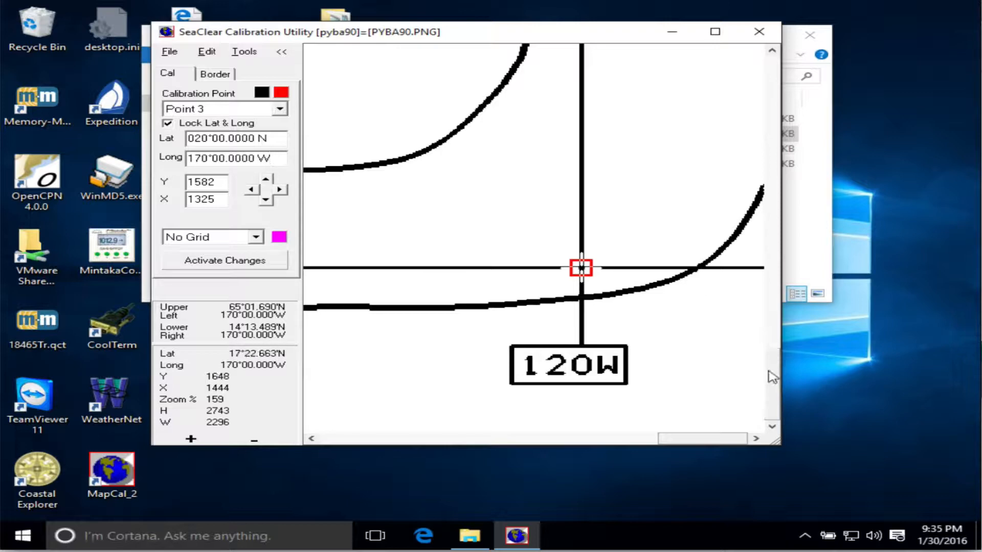
Add a fourth calibration point at the grid intersection on the 120W line below the chart's header box.
drag(772, 381, 773, 127)
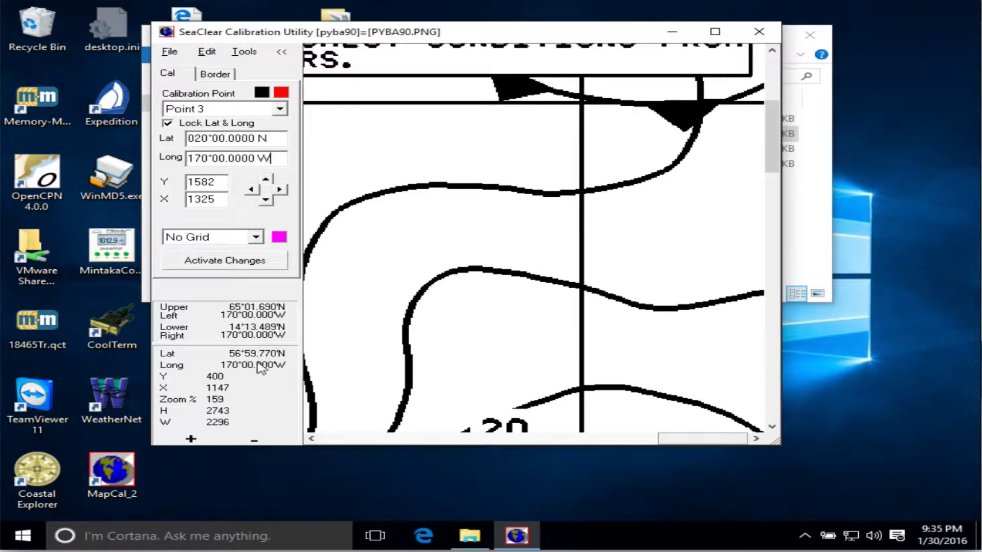
right_click(581, 102)
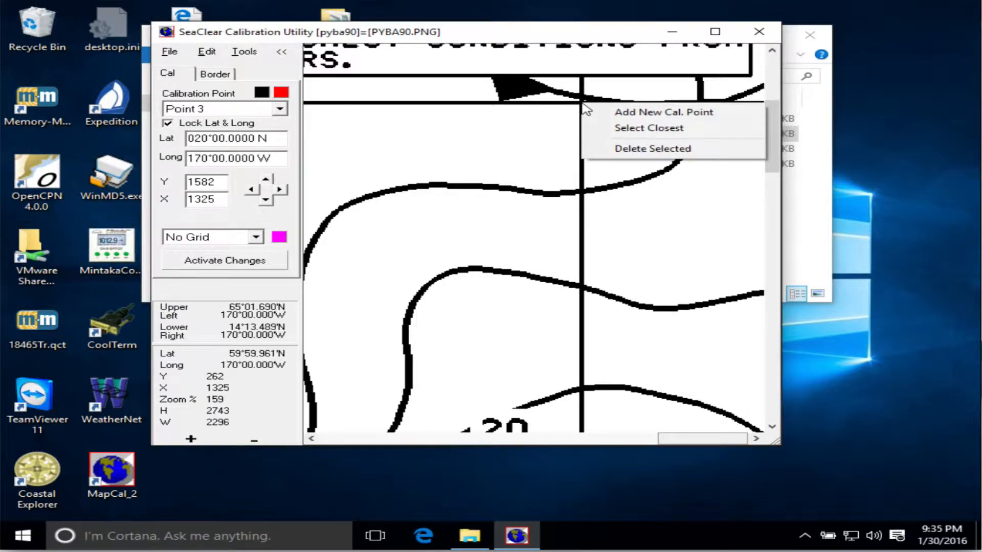
click(621, 112)
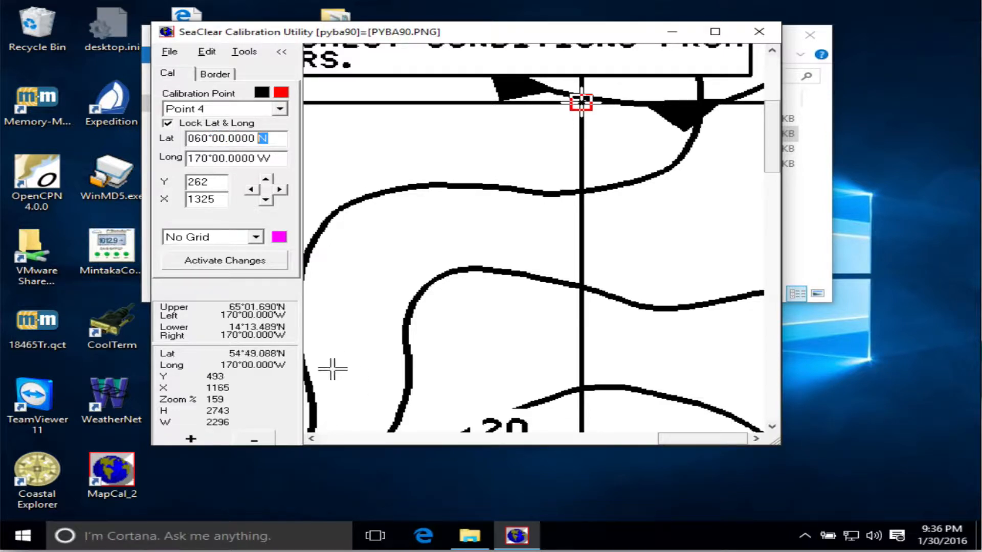
Set point 4's longitude to 120°00.0000 W and activate the changes.
drag(778, 443, 913, 519)
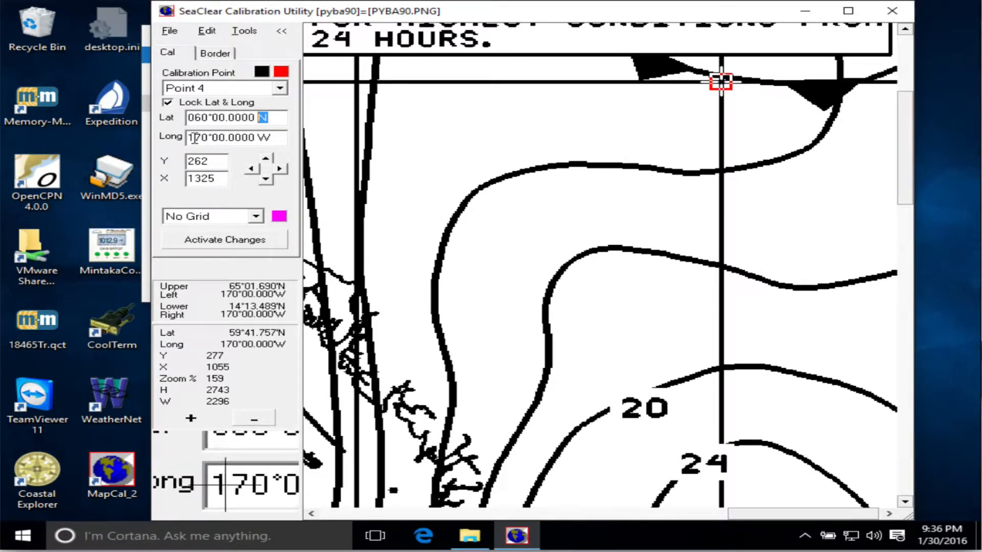
drag(193, 138, 201, 138)
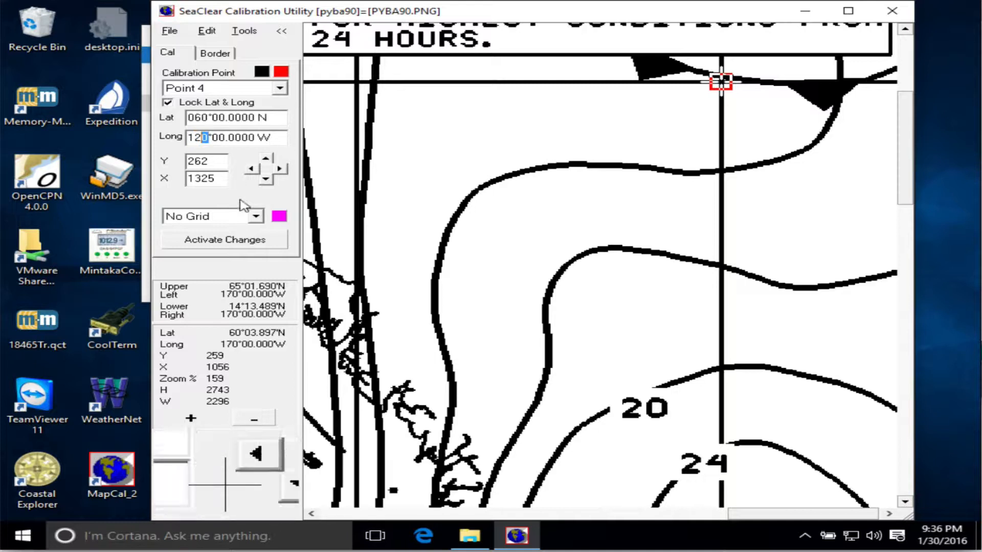
click(253, 240)
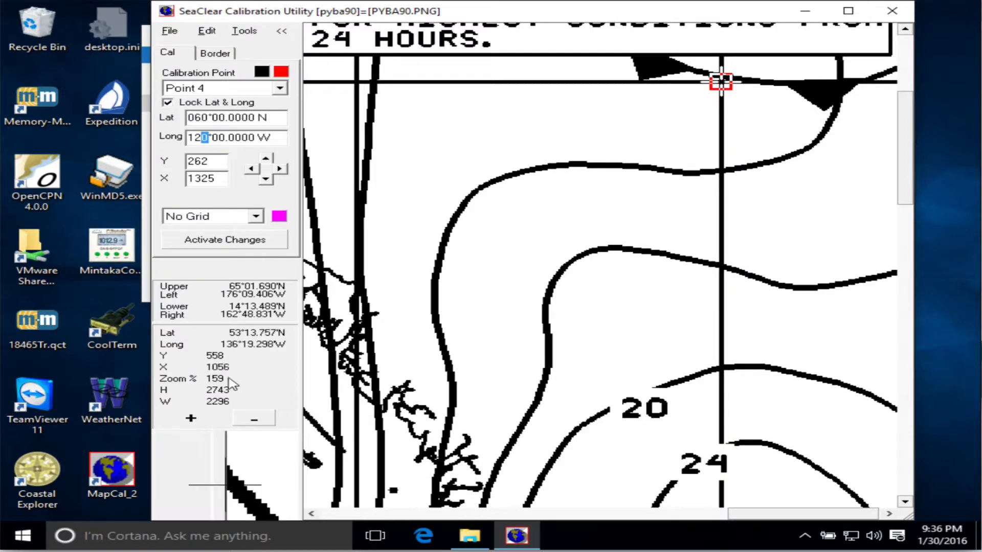
click(251, 421)
click(251, 421)
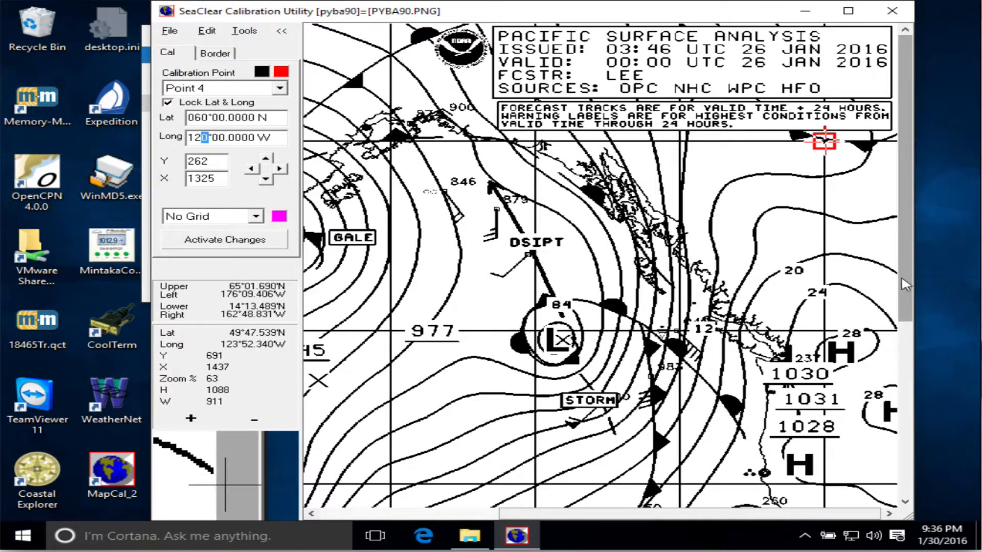
Review the calibration points placed across the chart.
drag(905, 266, 902, 403)
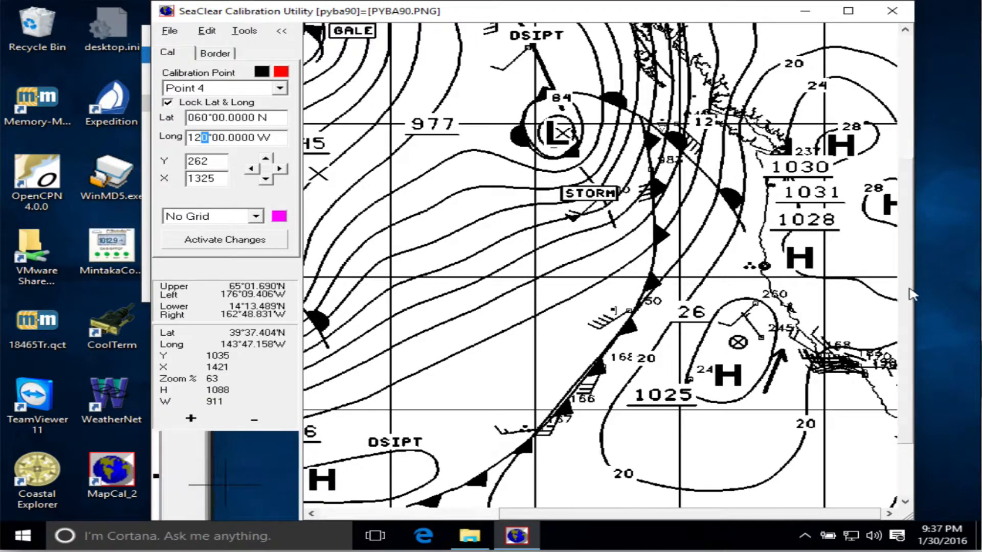
scroll(912, 300, down, 2)
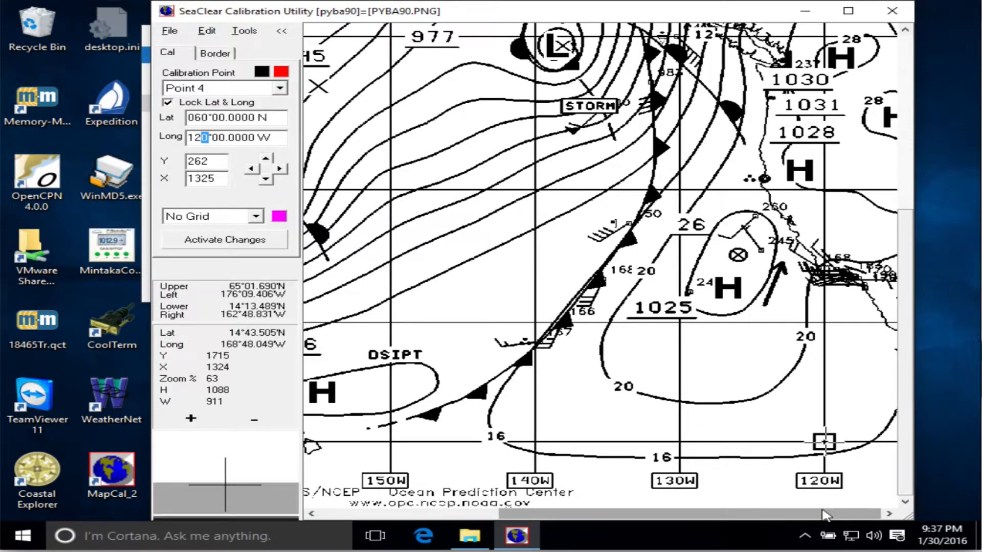
drag(755, 513, 433, 511)
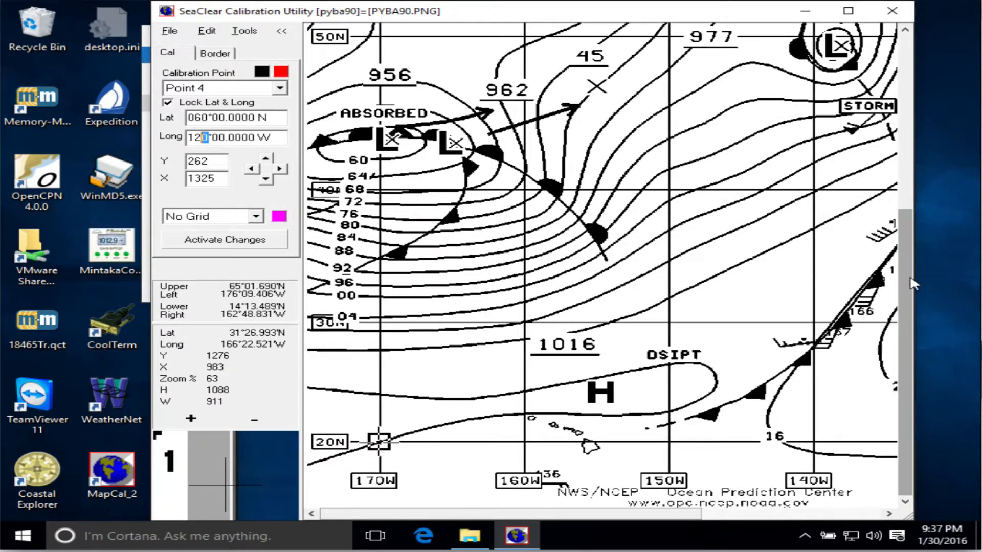
drag(908, 281, 916, 31)
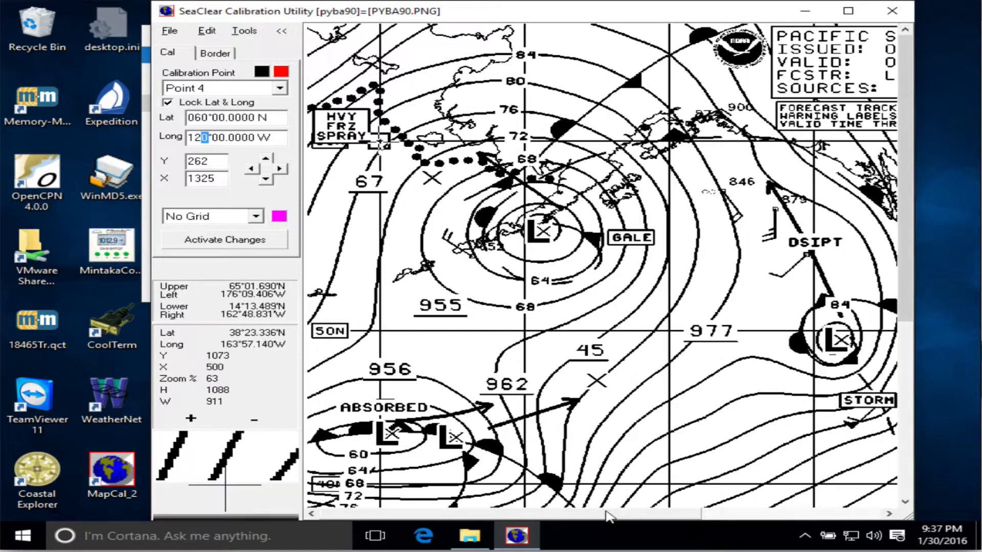
drag(609, 513, 869, 514)
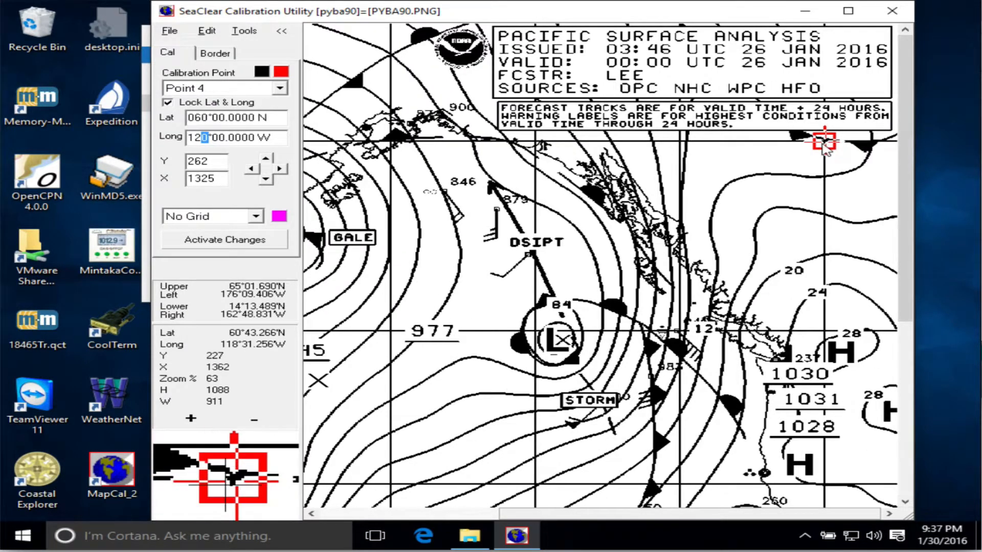
Delete calibration point 3 at the intersection of the 20N and 120W grid lines.
click(191, 419)
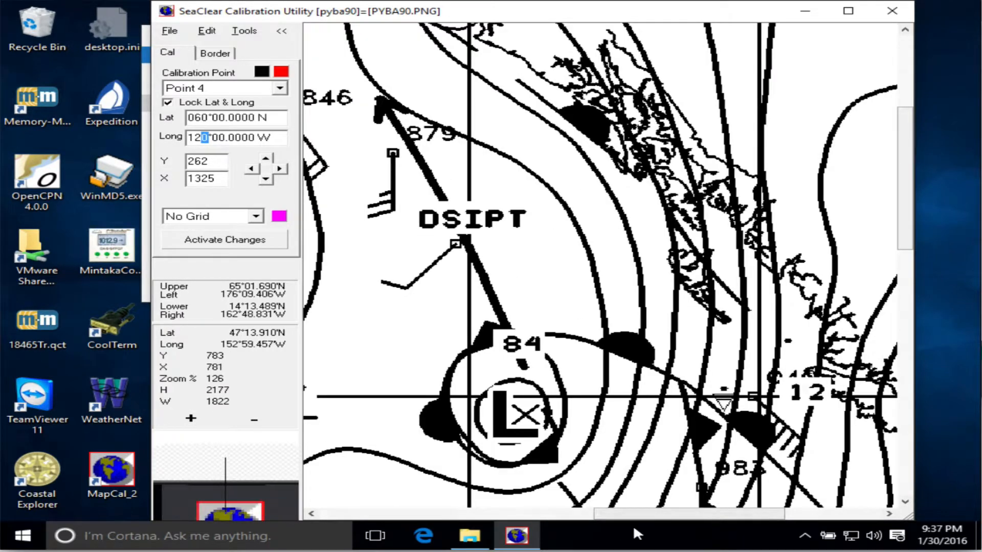
drag(643, 522, 800, 522)
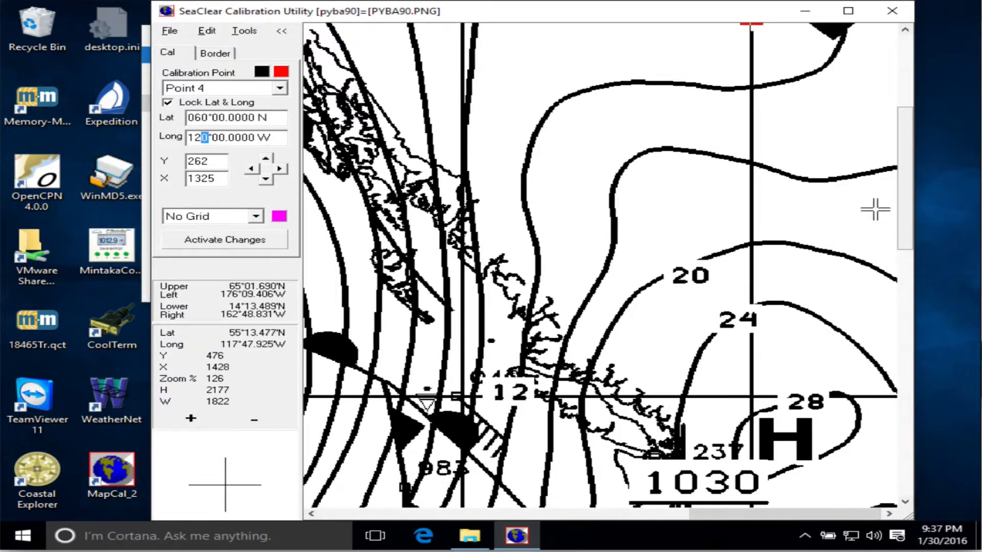
drag(905, 203, 906, 424)
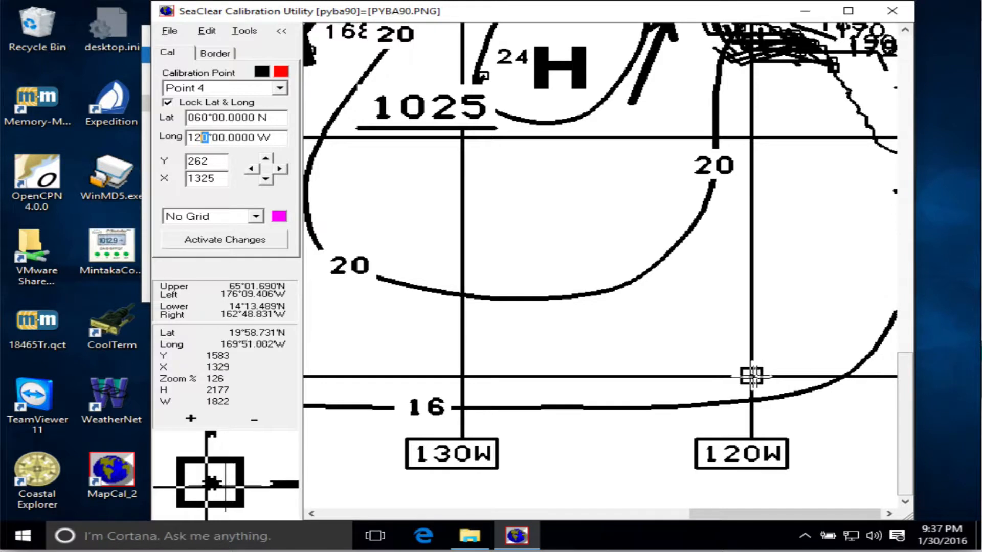
right_click(750, 376)
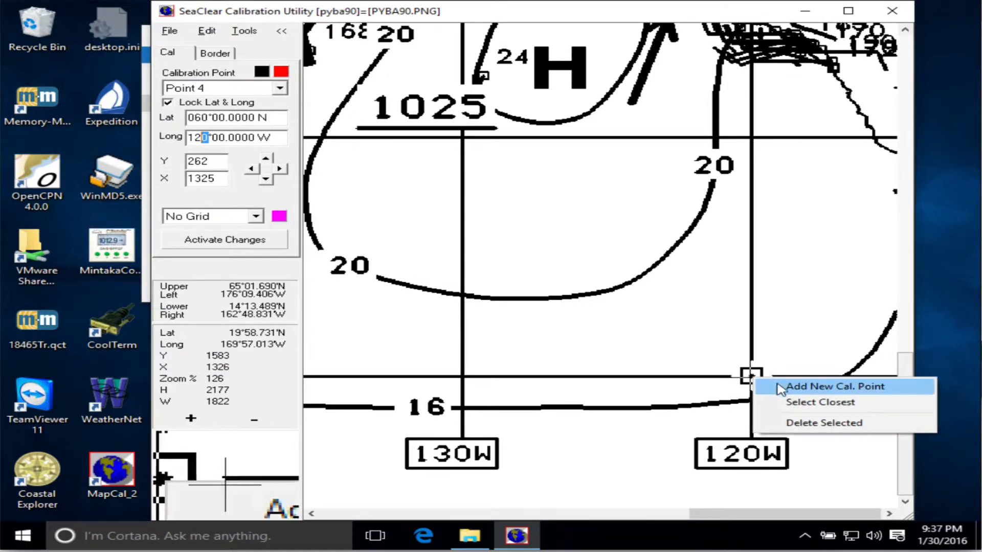
click(810, 423)
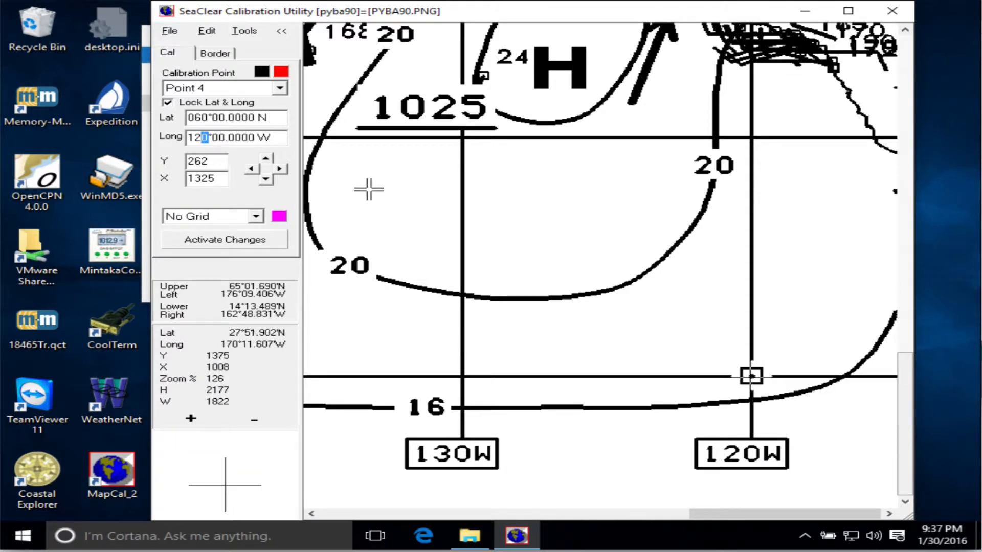
click(229, 92)
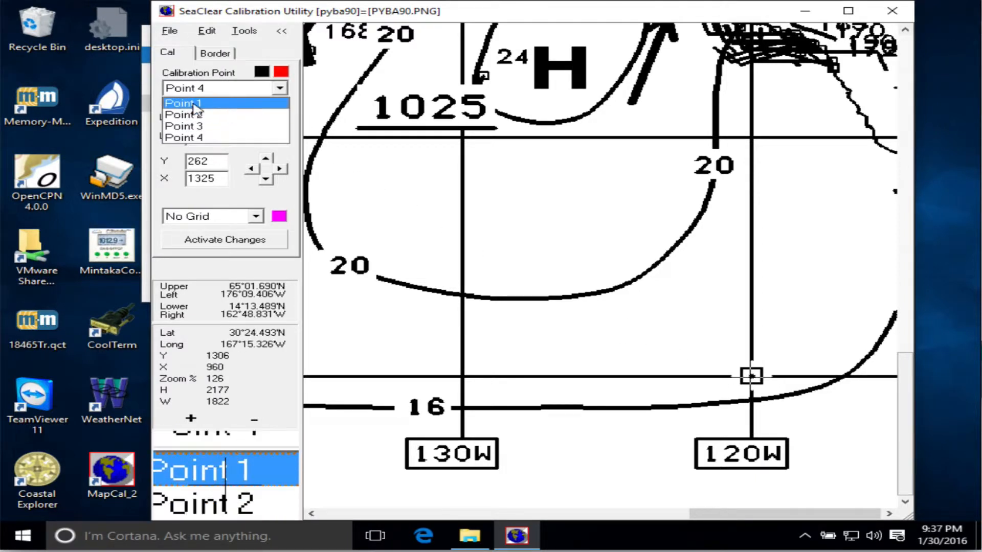
click(195, 126)
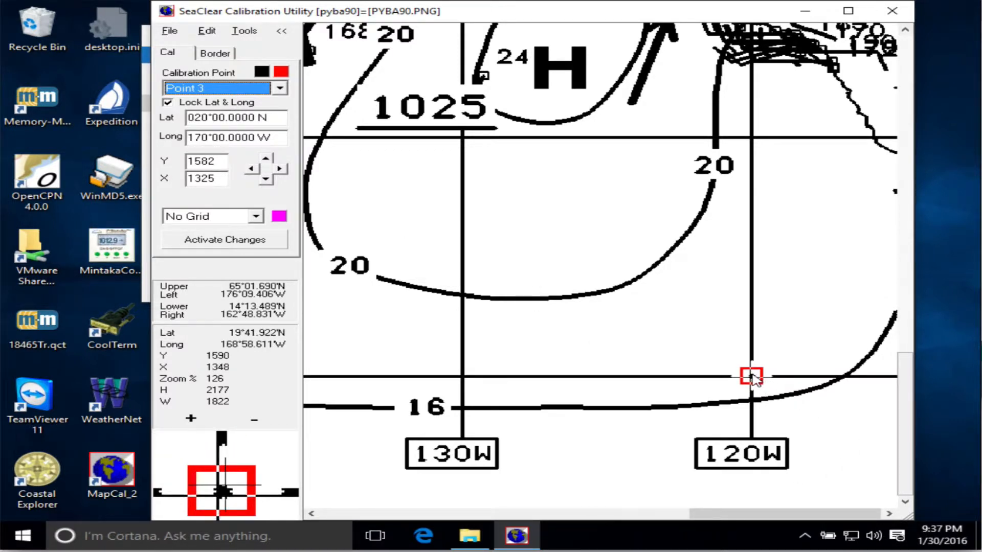
right_click(752, 378)
click(805, 384)
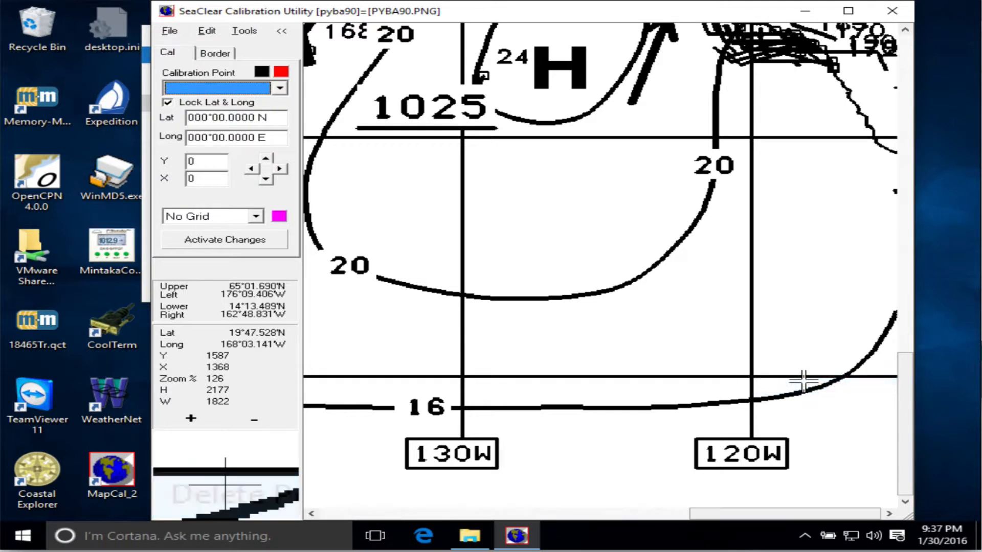
Add a new calibration point at the intersection of the 20N and 120W grid lines.
click(189, 418)
click(189, 418)
click(190, 419)
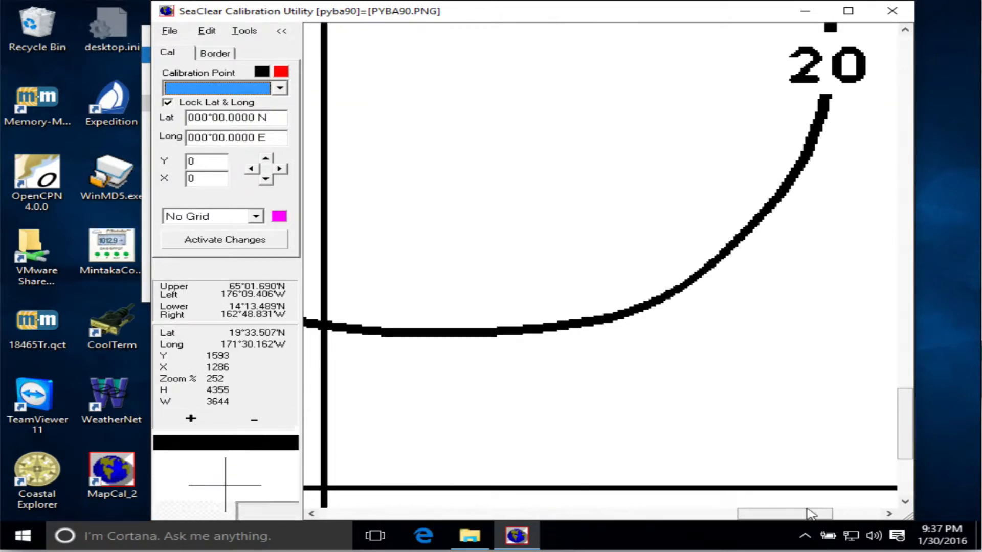
drag(811, 514, 890, 514)
drag(906, 419, 911, 452)
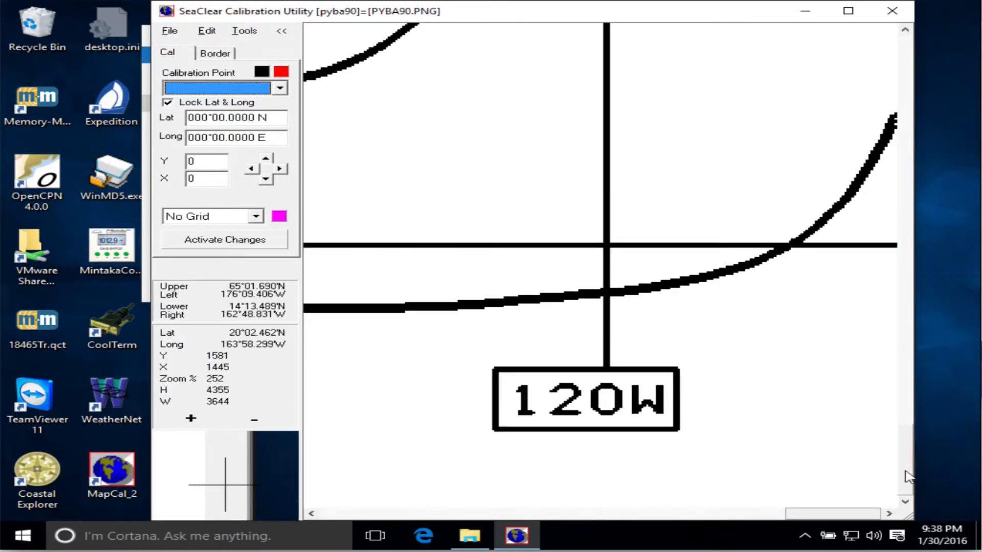
right_click(606, 244)
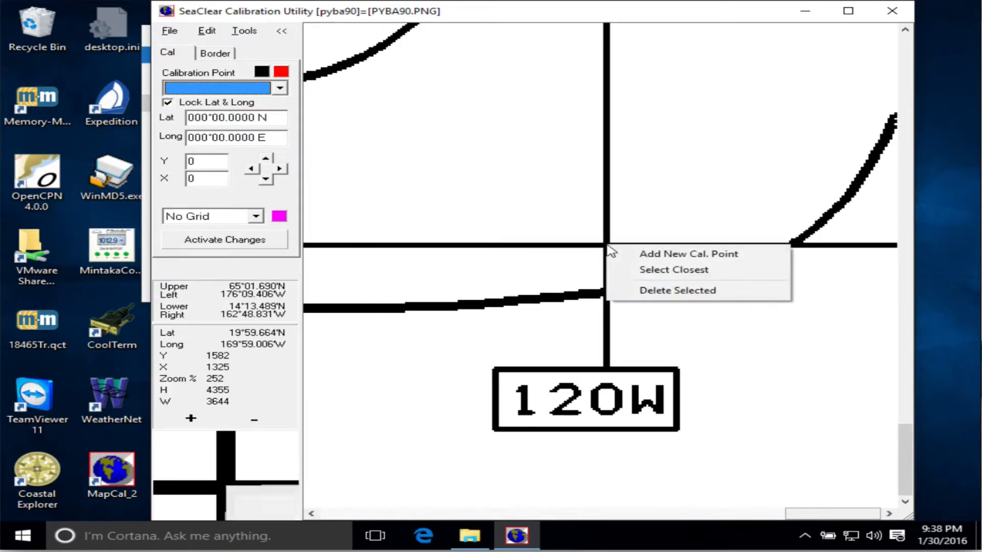
click(658, 255)
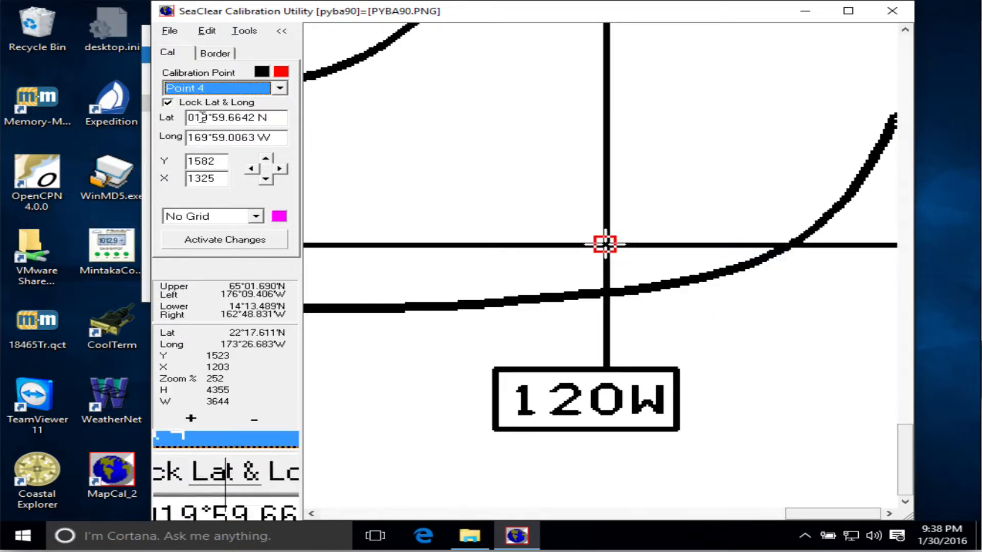
Set point 4 to latitude 020°00.0000 N and longitude 120°00.0000 W, and activate the changes.
mouse_move(195, 117)
mouse_down()
mouse_move(246, 117)
mouse_move(199, 117)
mouse_move(209, 117)
mouse_up()
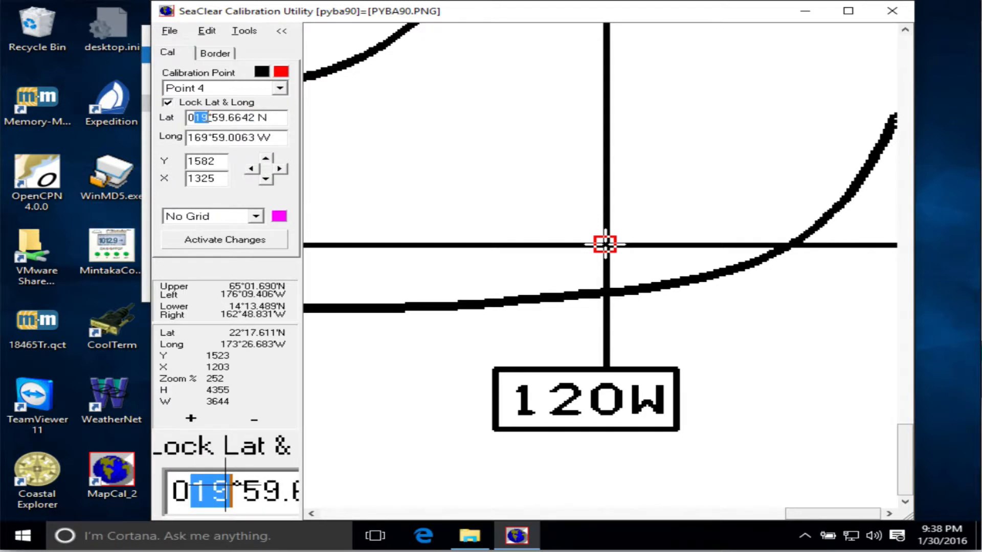
key(Tab)
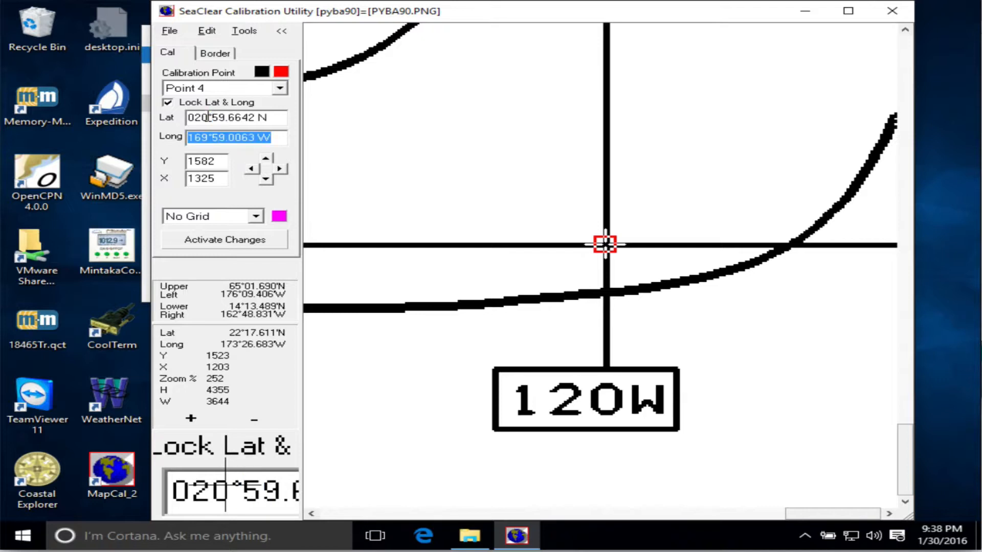
click(209, 117)
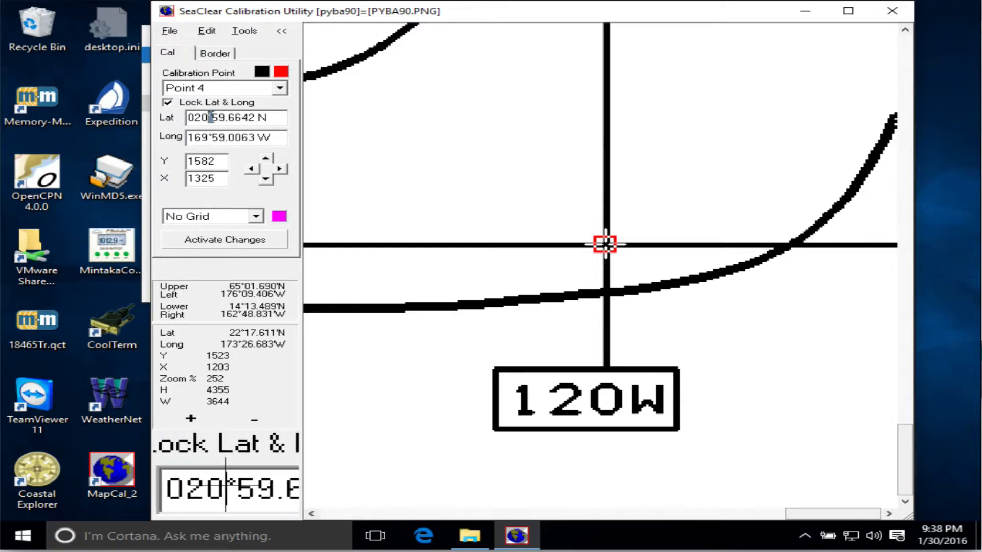
click(212, 118)
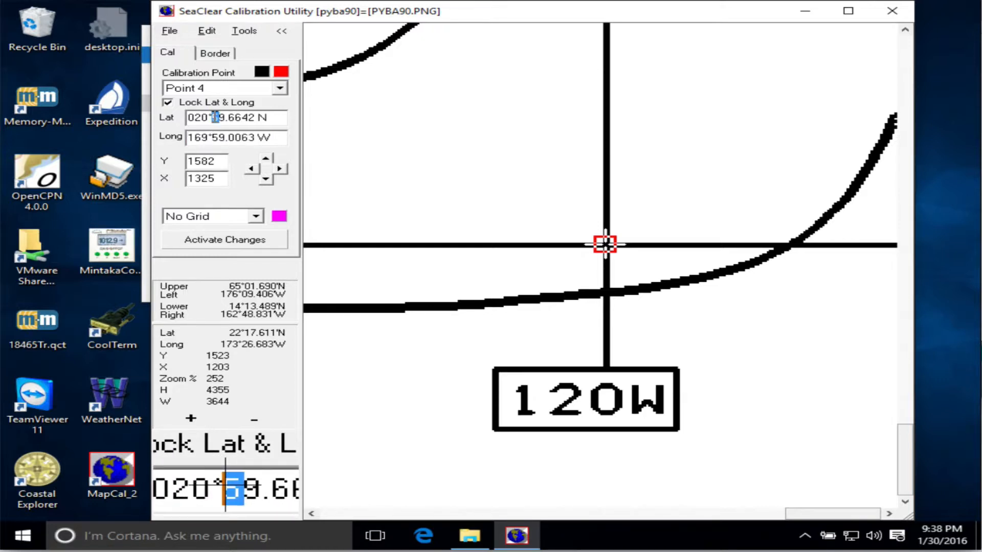
text(0000)
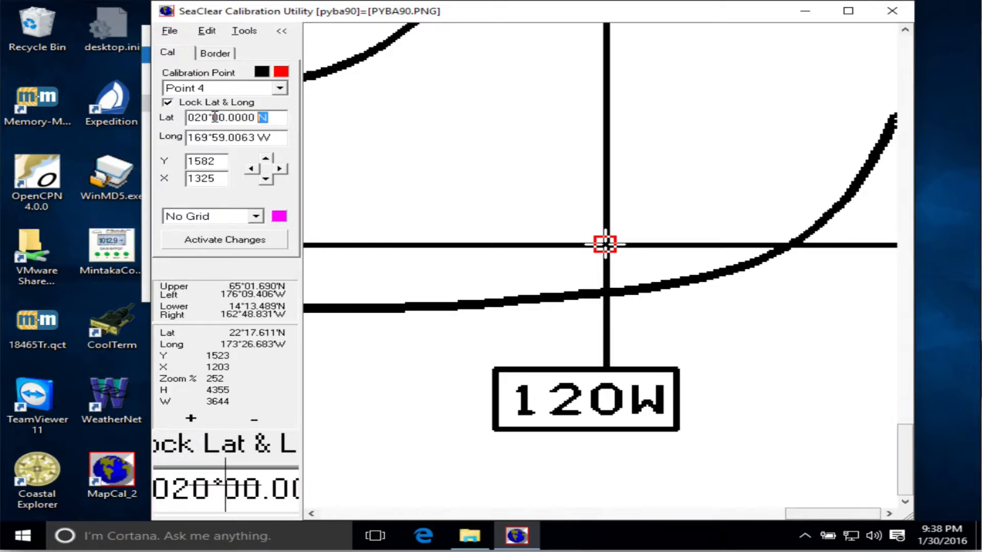
click(194, 138)
drag(197, 137, 202, 136)
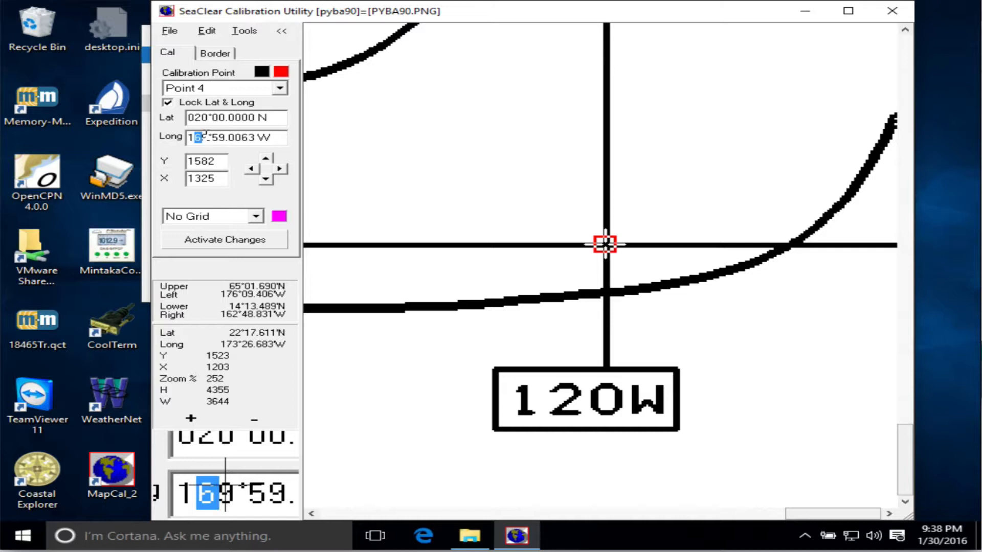
text(20°)
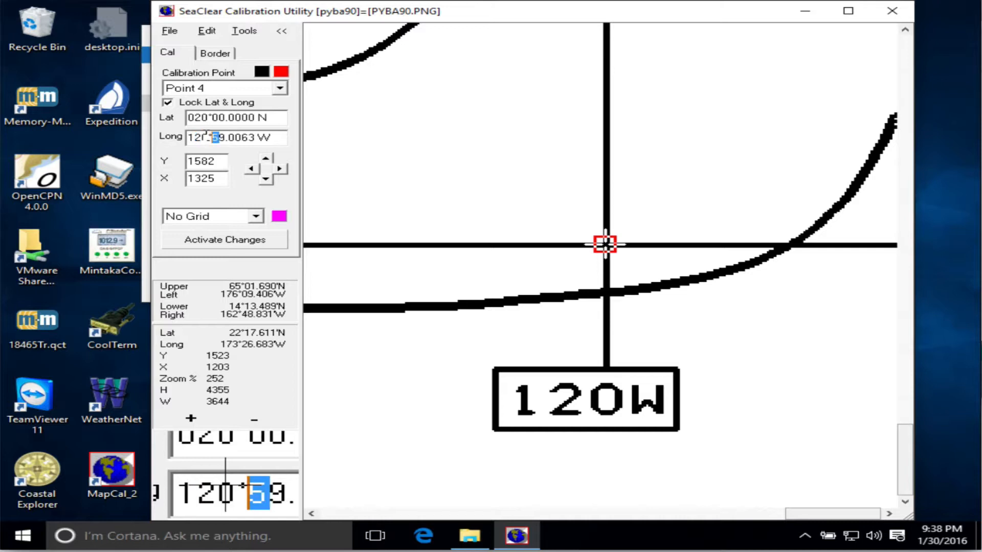
text(00.0)
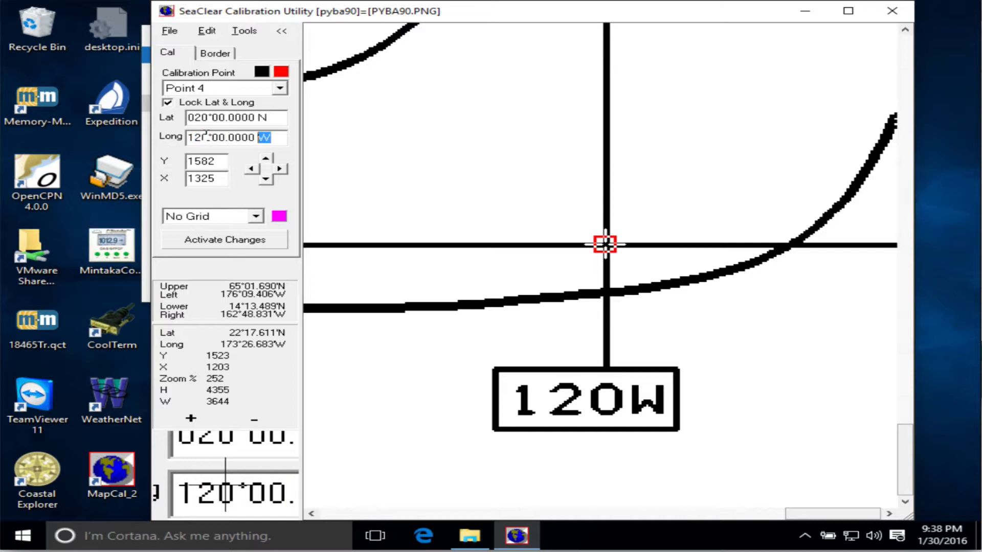
click(215, 239)
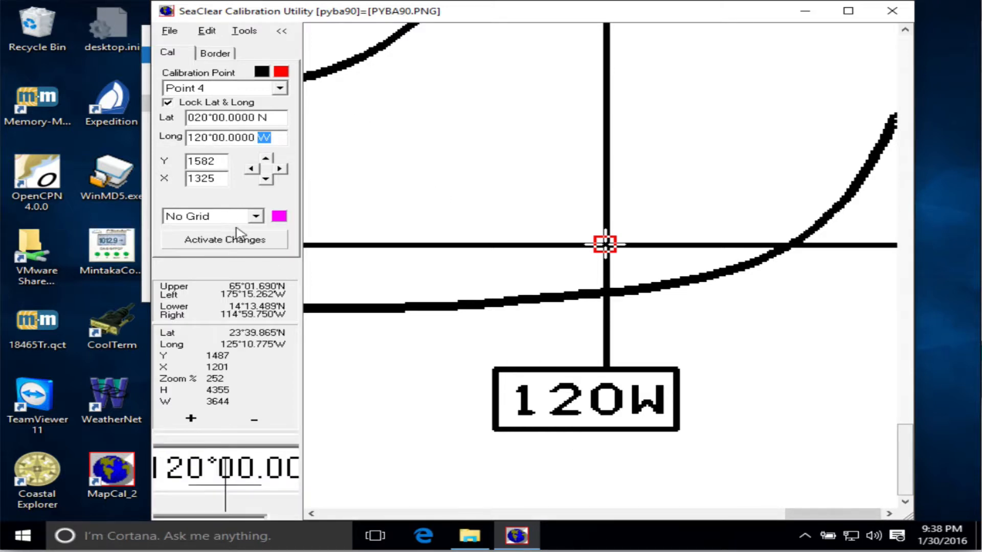
Switch to border editing and add the first border point at the chart image's lower-left corner.
drag(800, 513, 285, 488)
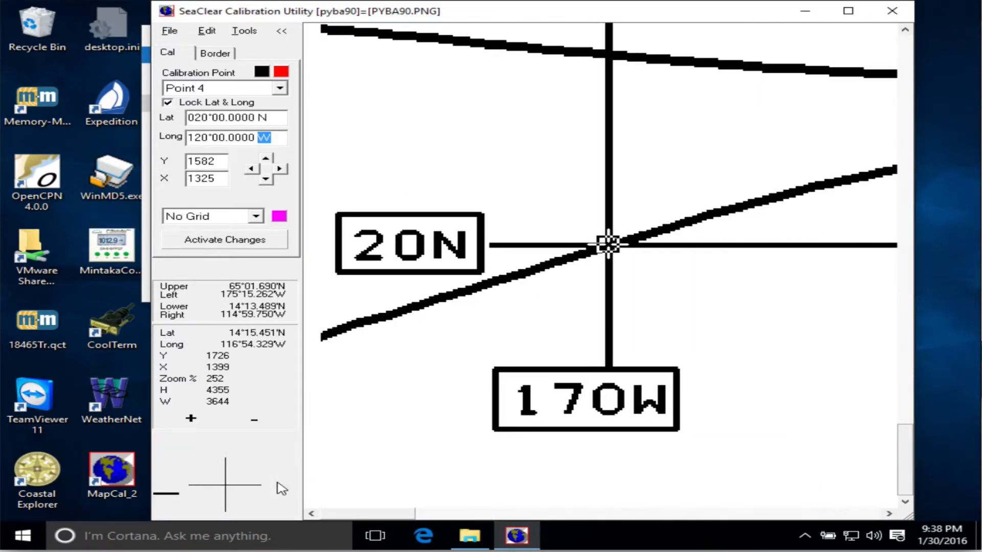
mouse_move(902, 448)
mouse_down()
mouse_move(916, 28)
mouse_move(877, 269)
mouse_up()
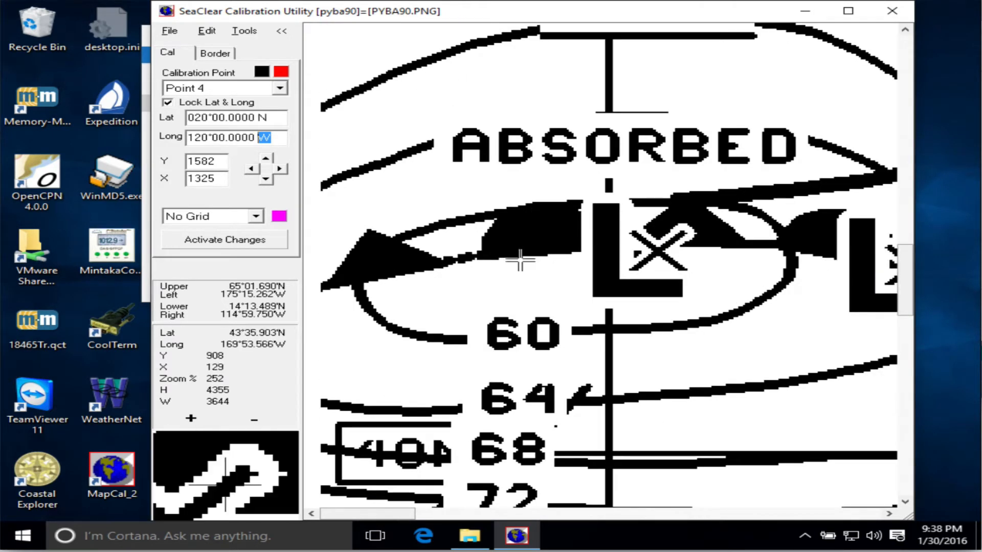
click(254, 420)
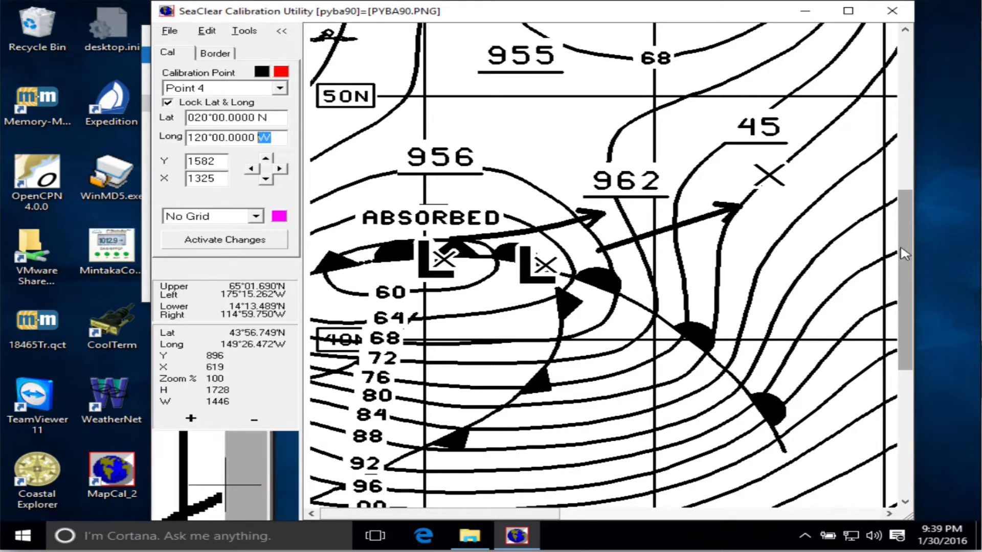
drag(913, 248, 913, 92)
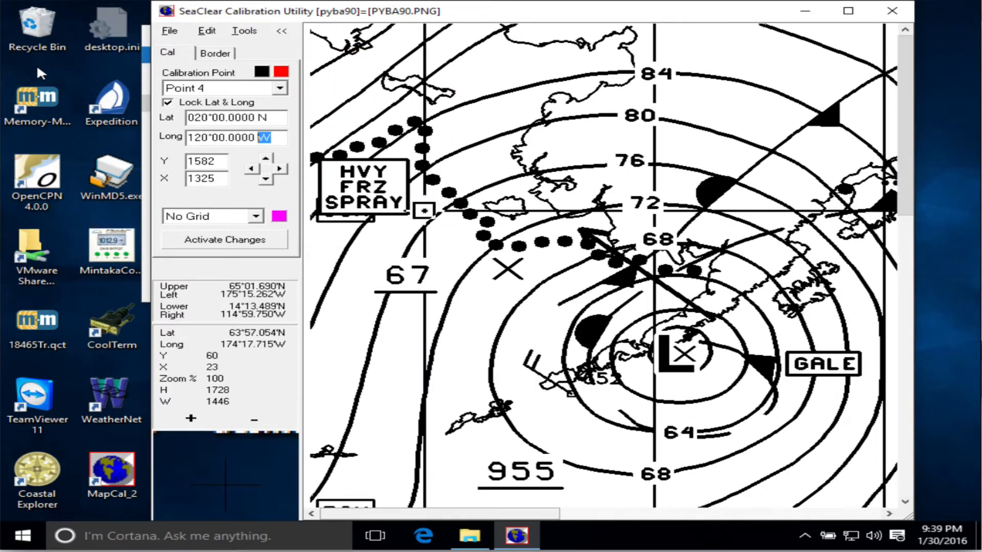
click(216, 54)
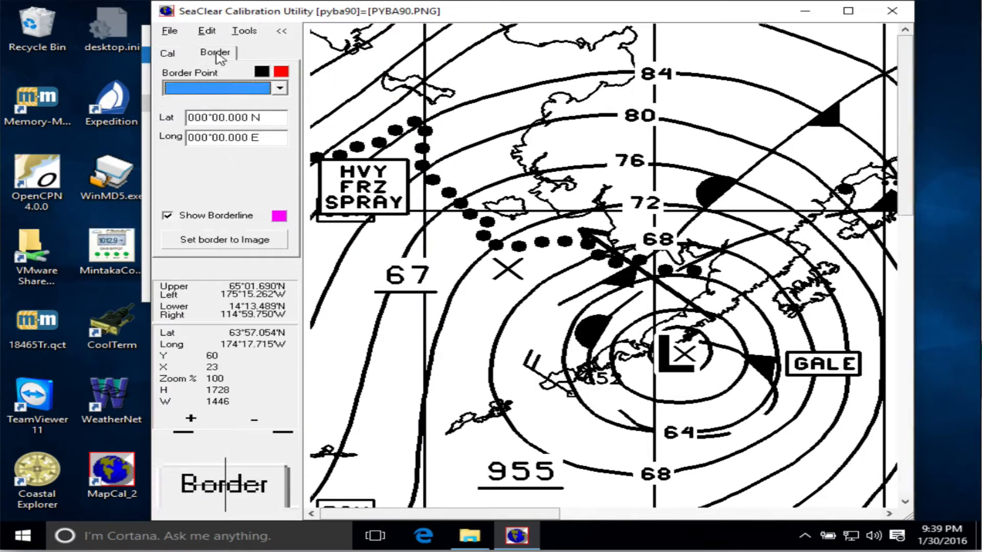
drag(912, 199, 913, 478)
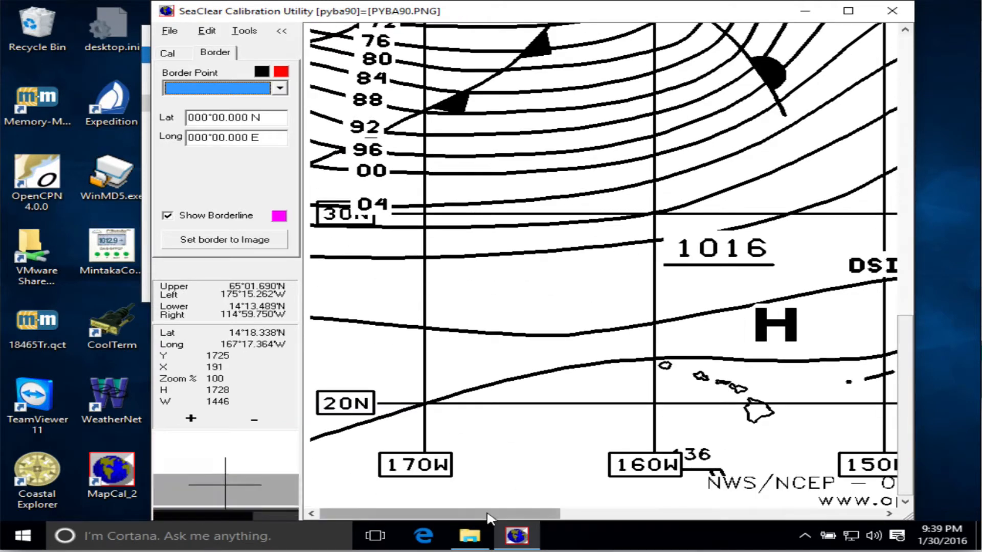
right_click(304, 507)
click(358, 463)
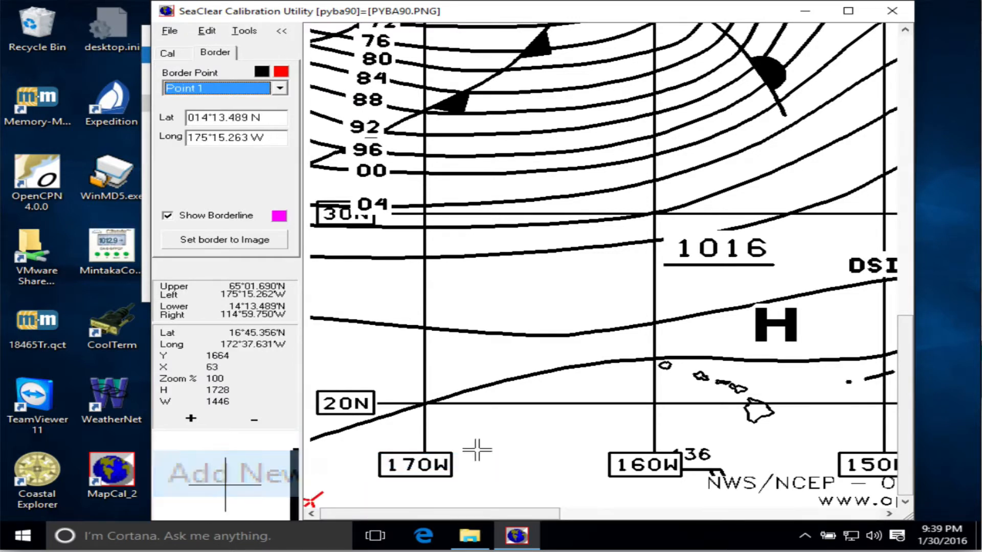
Add the second border point at the chart image's upper-left corner.
drag(905, 404, 905, 123)
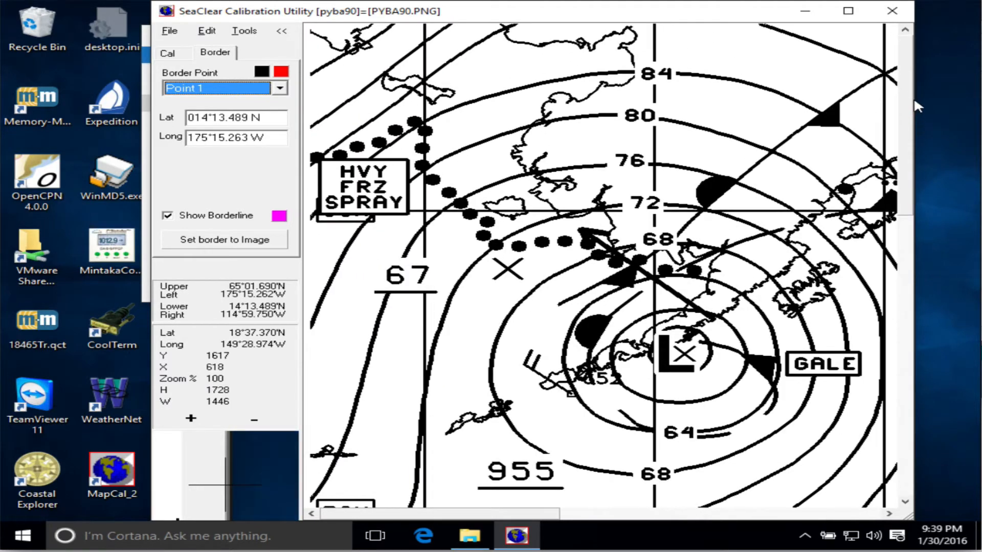
right_click(306, 24)
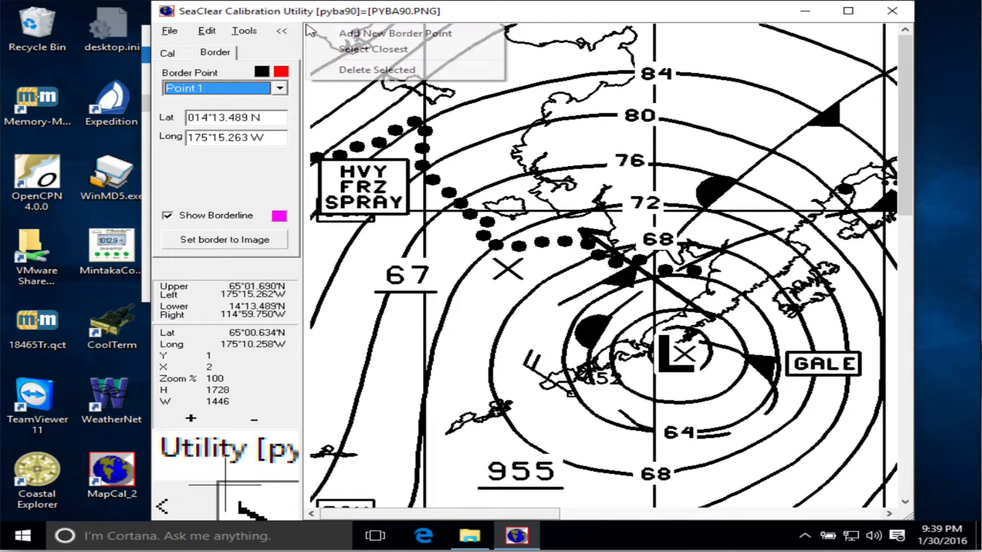
click(355, 37)
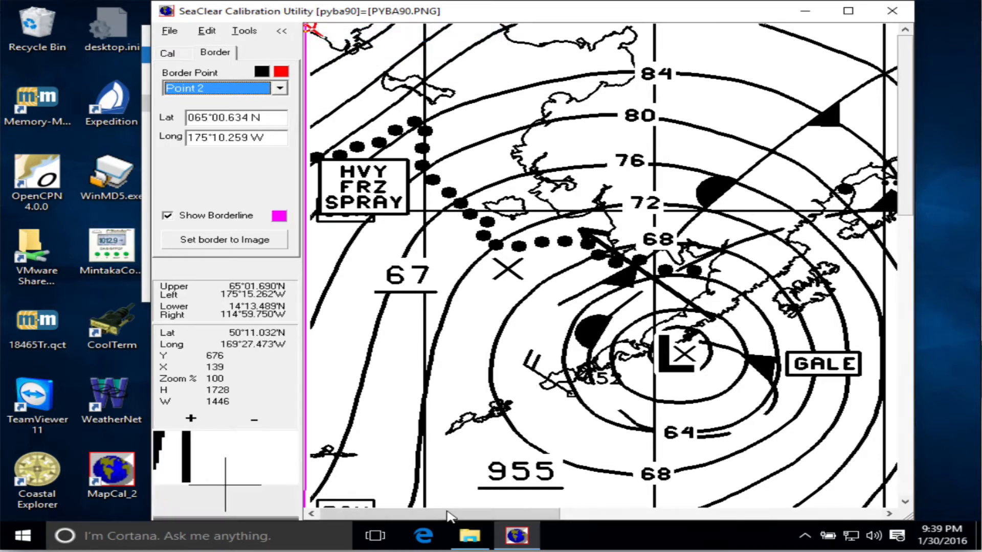
Add the third border point at the chart image's upper-right corner.
drag(449, 517, 809, 516)
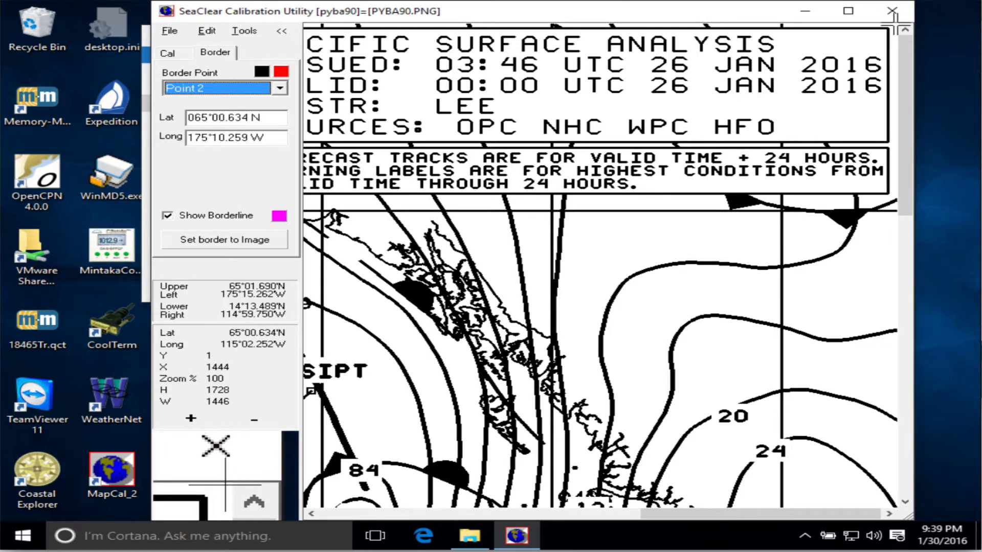
right_click(893, 25)
click(879, 31)
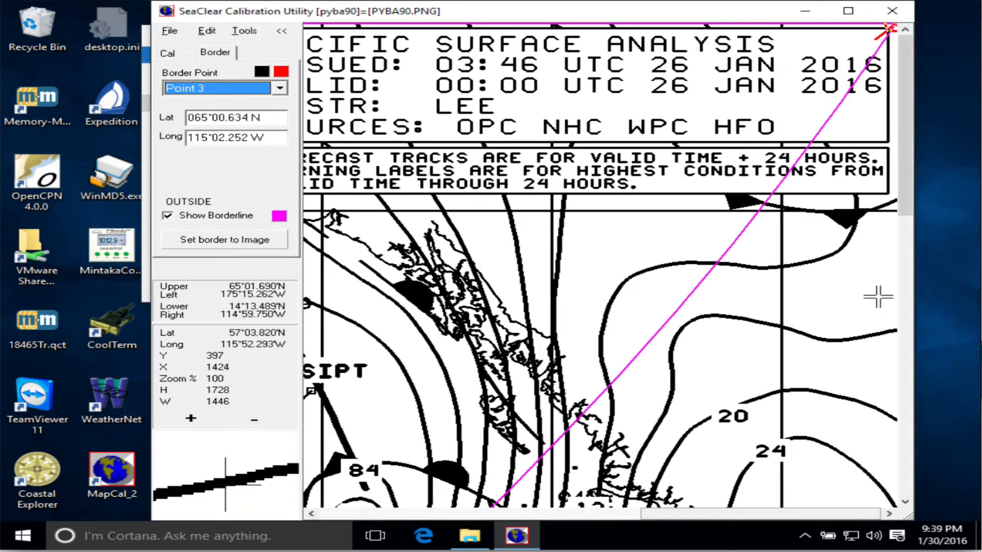
Add the fourth border point at the chart image's lower-right corner.
drag(909, 163, 905, 482)
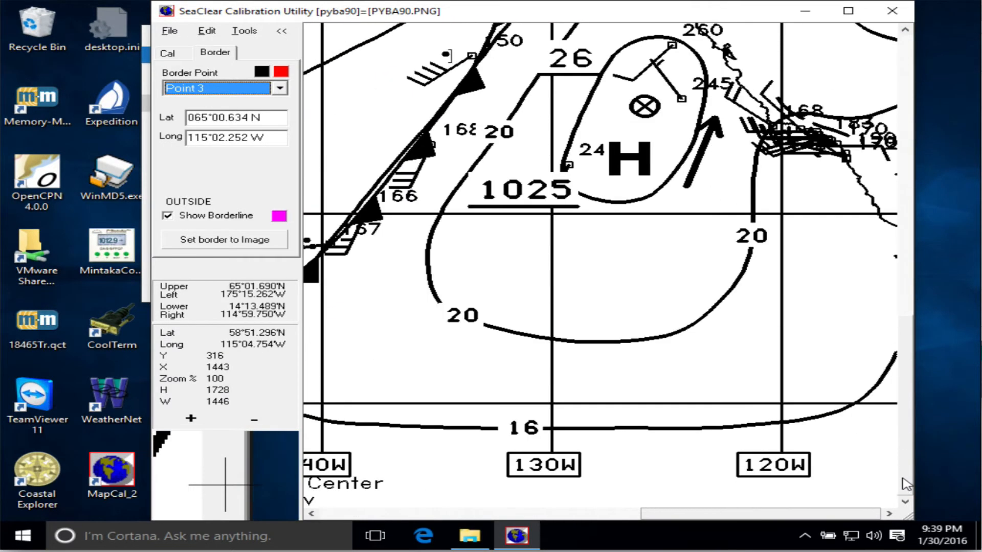
right_click(892, 503)
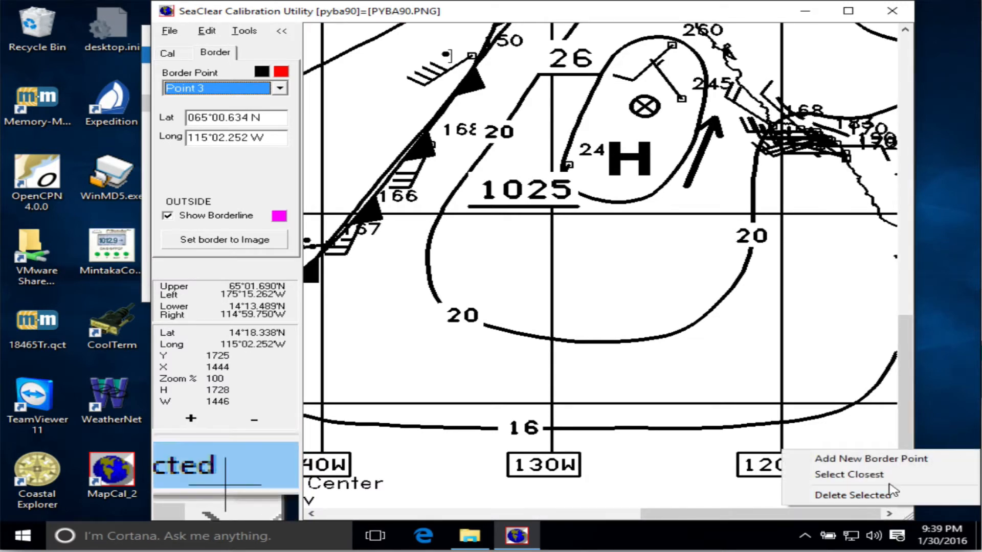
click(851, 459)
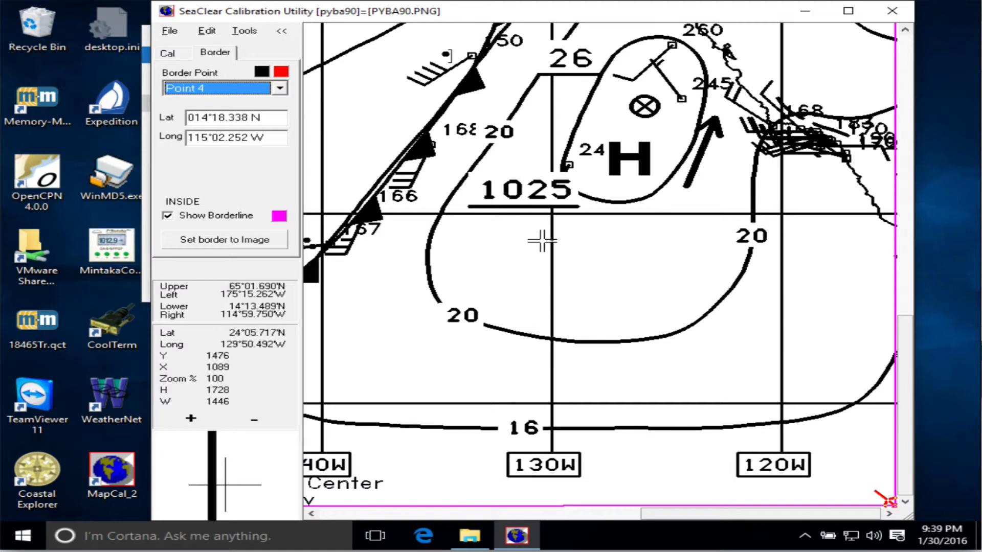
Set the border to the image and save the calibration.
click(204, 241)
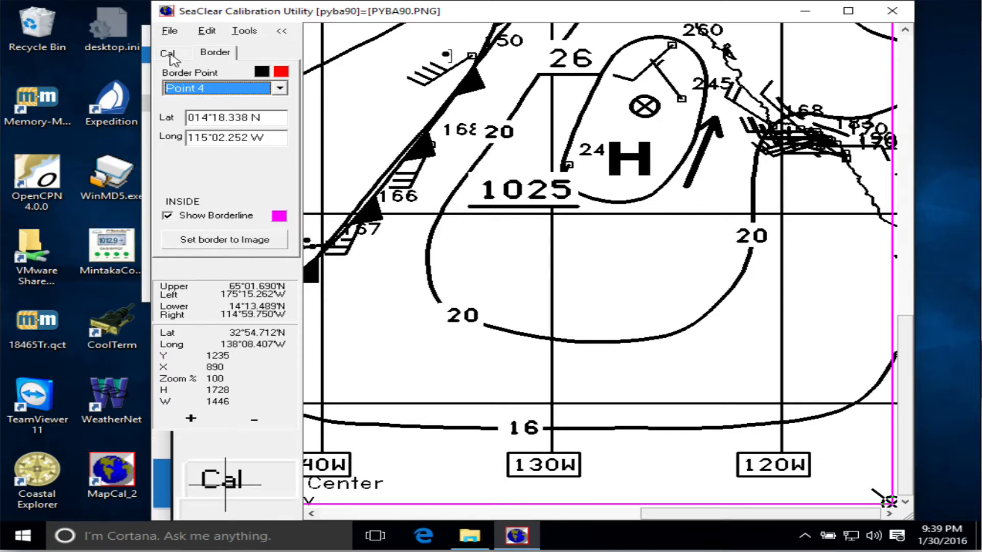
click(170, 32)
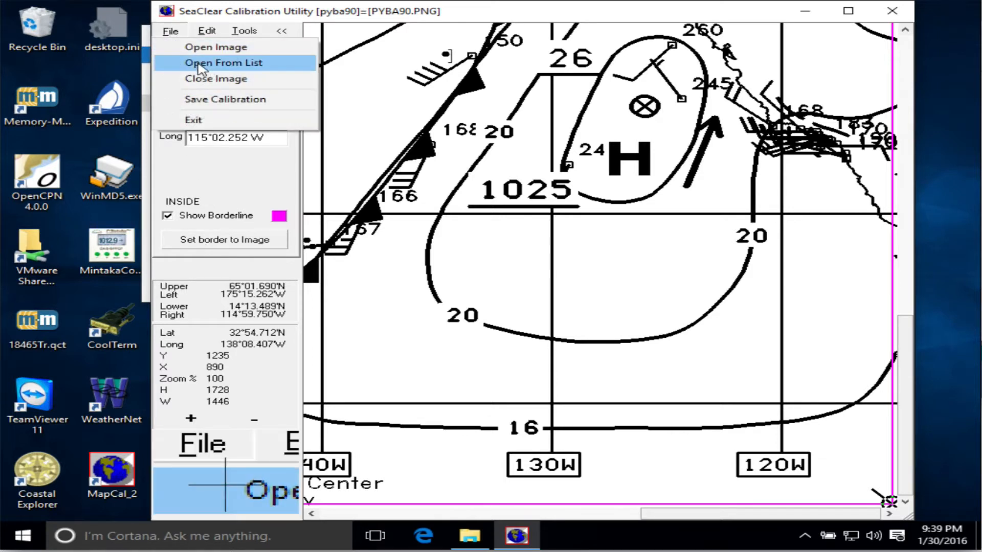
click(207, 101)
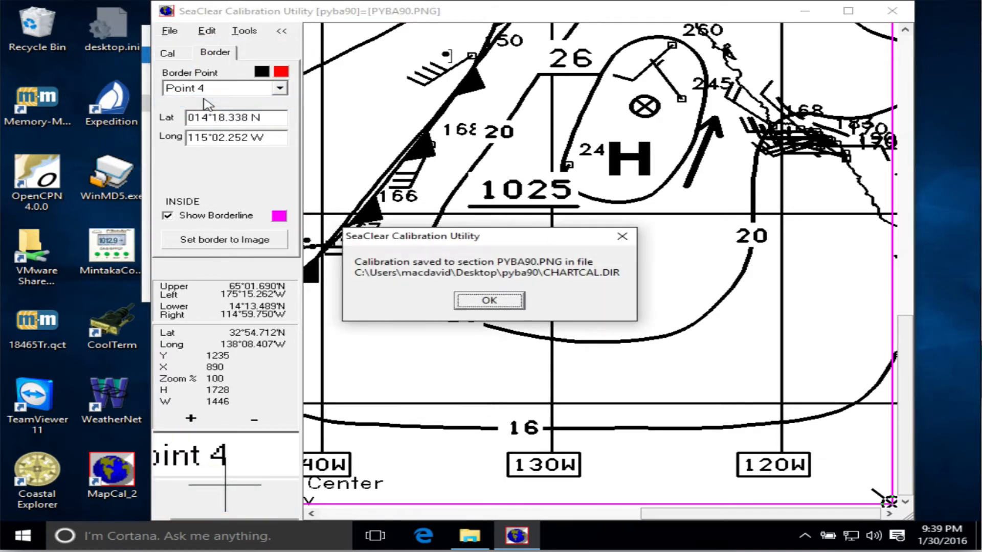
click(482, 300)
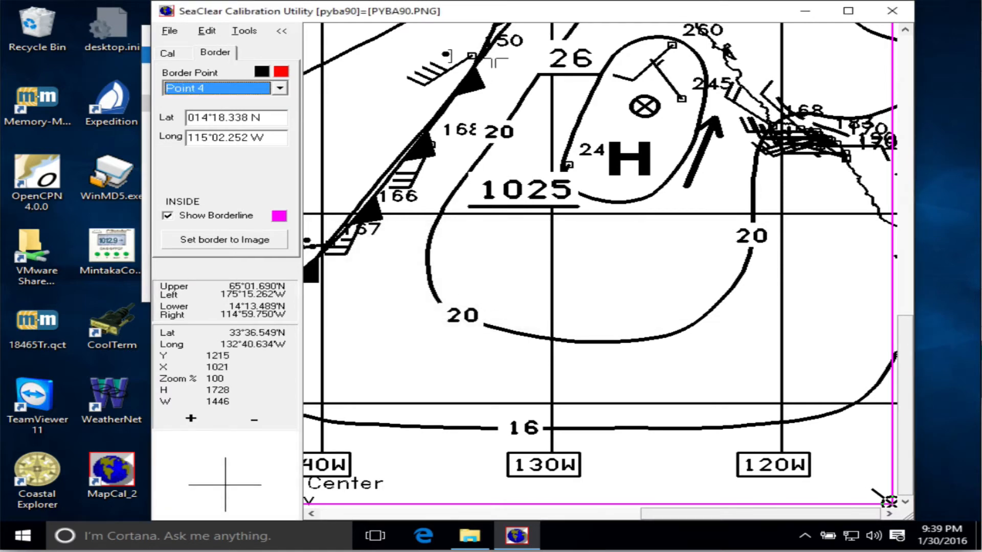
Open the saved CHARTCAL.DIR file in Notepad to review its calibration entries, and close it.
drag(492, 14, 521, 215)
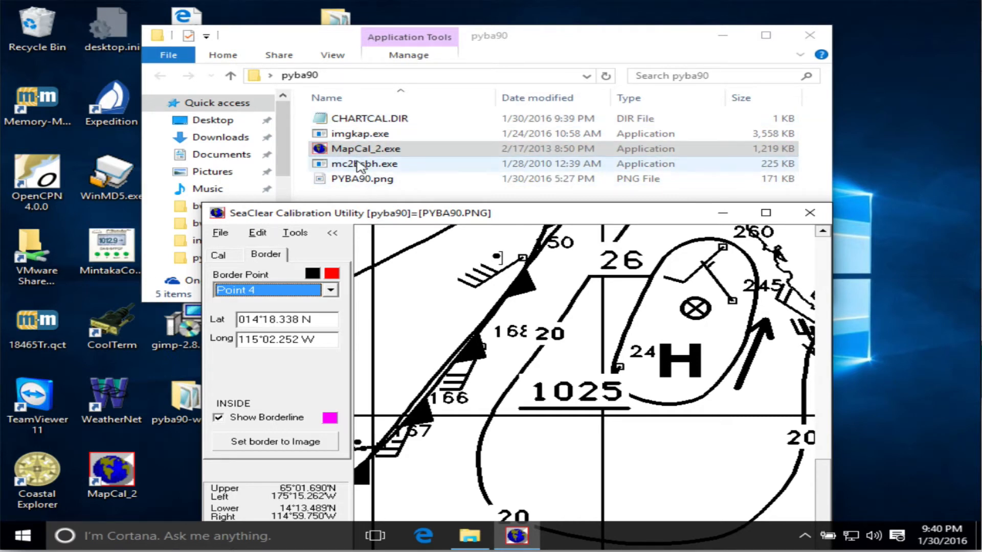
double_click(364, 123)
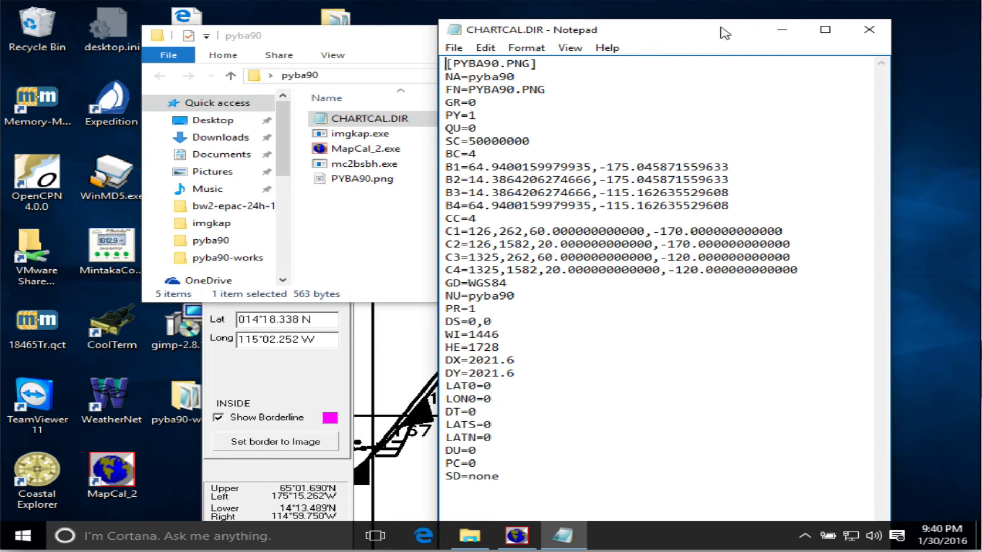
drag(723, 30, 643, 25)
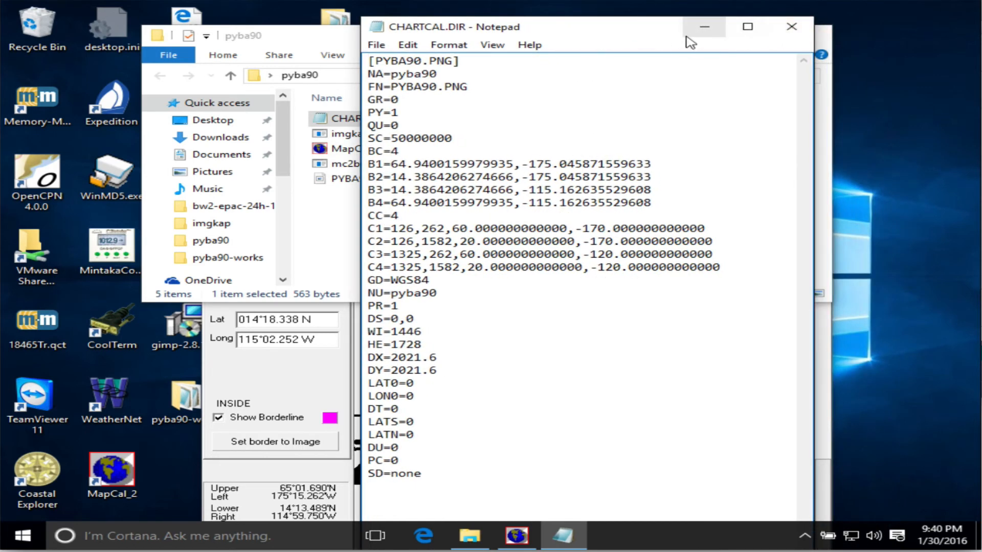
click(790, 27)
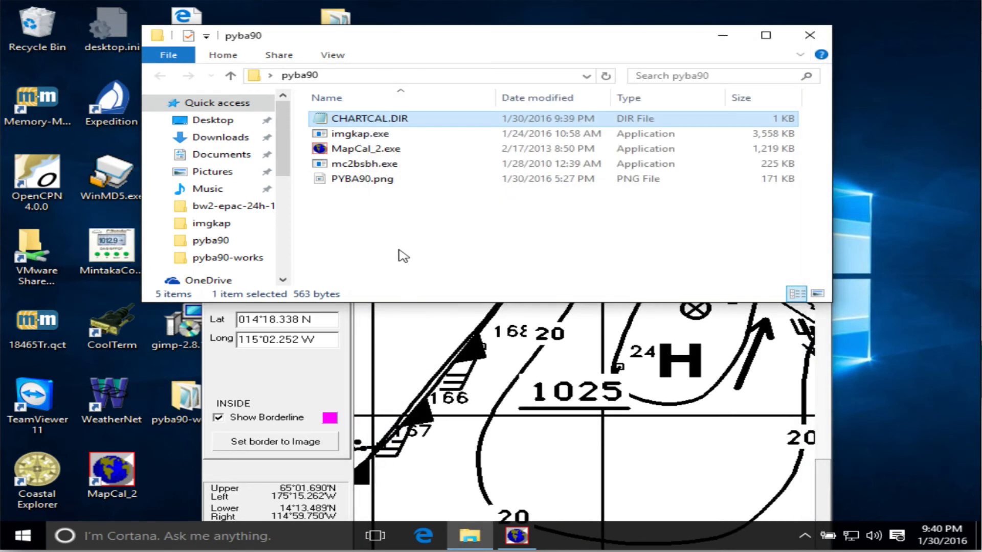